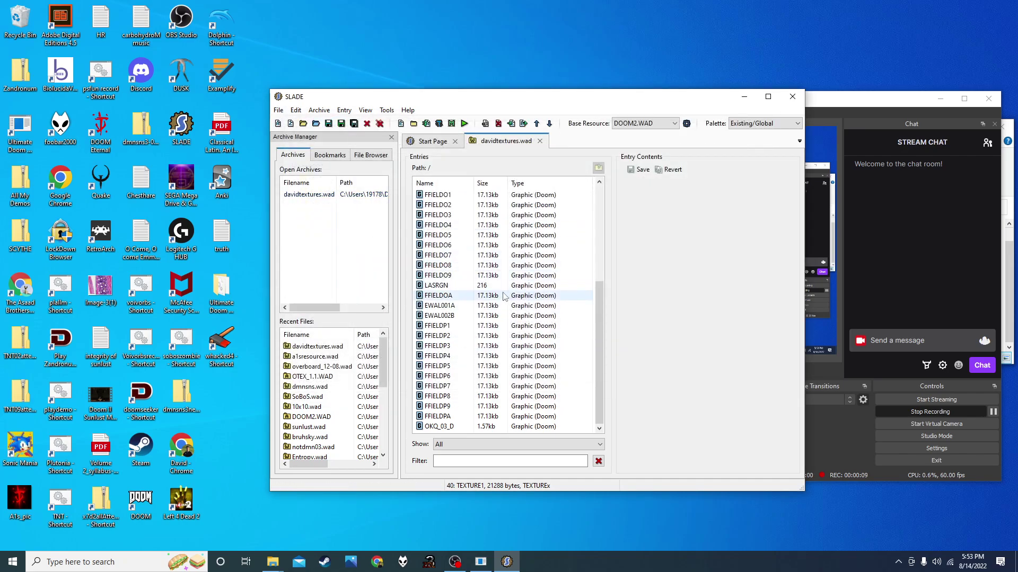
Step: Preview the FFIELDO1 patch, maximize the window, then preview the 16x8 LASRPL02 graphic
left_click(449, 196)
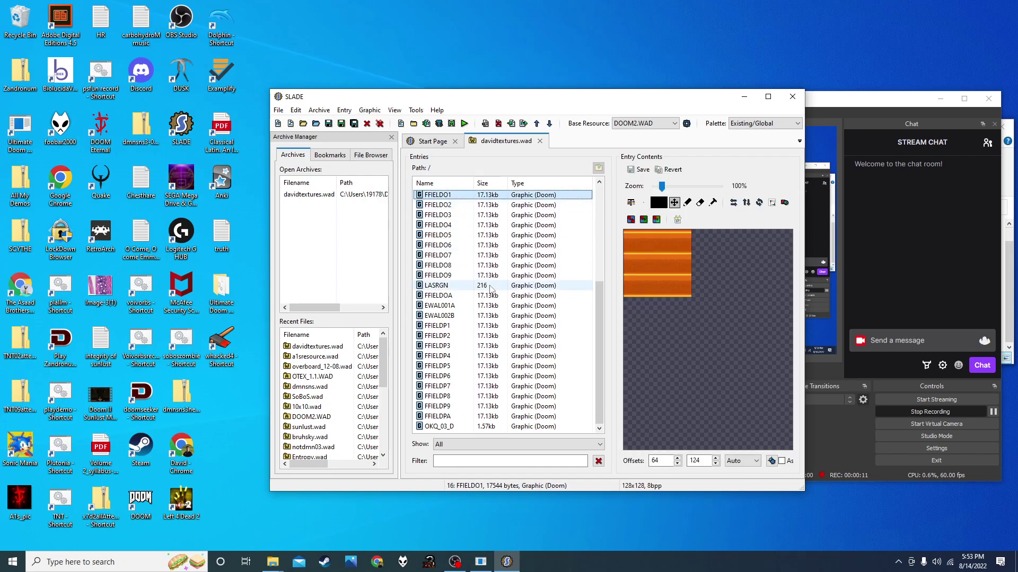
left_click(768, 96)
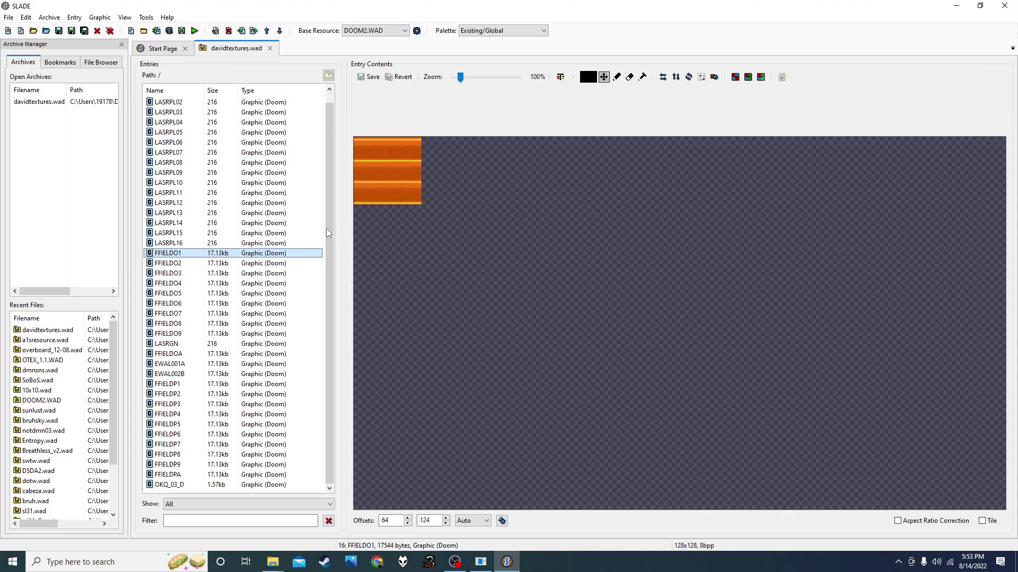
left_click(248, 104)
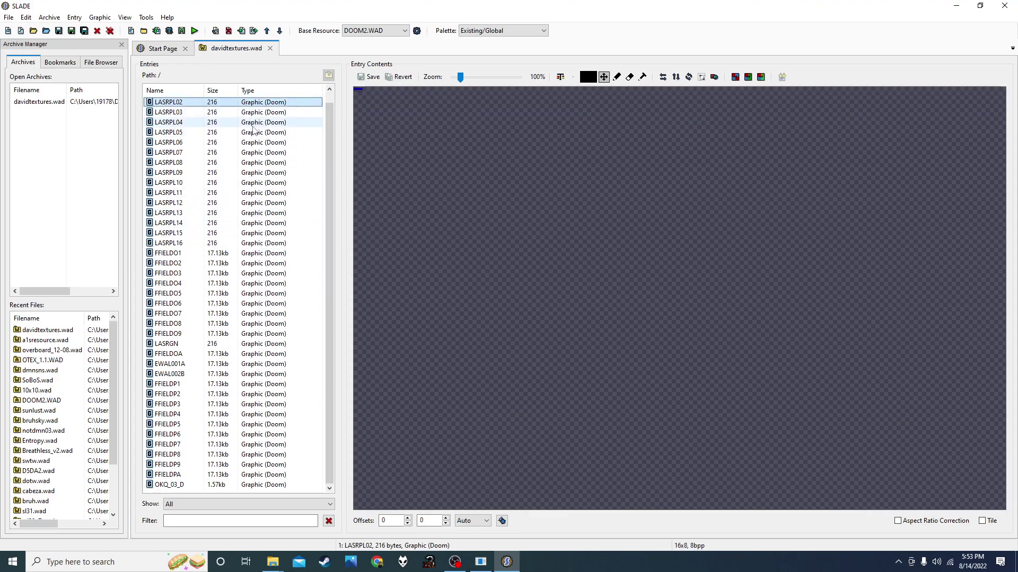
scroll(267, 485, "up", 1)
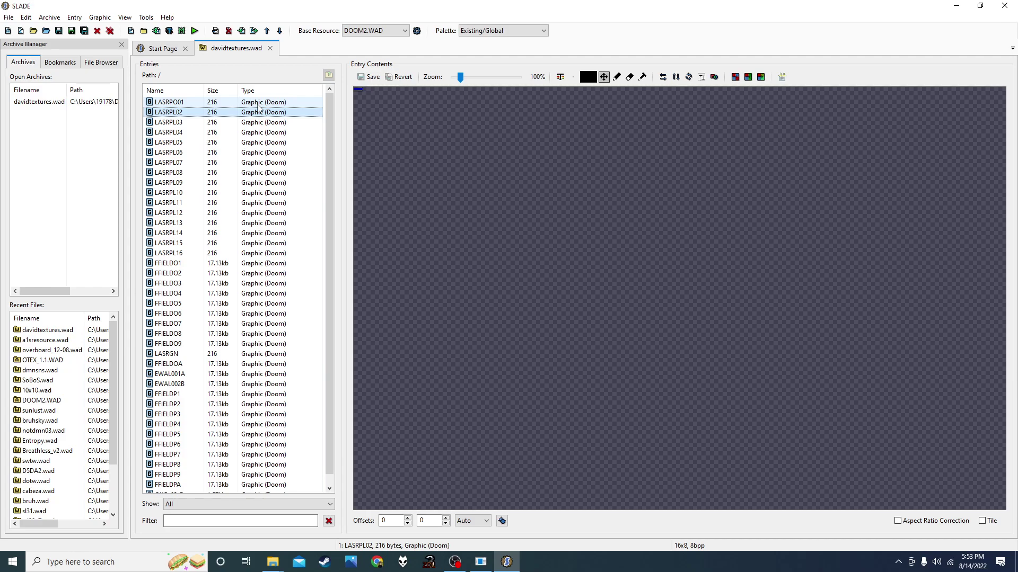
Step: Preview LASRPL03 and LASRPL05, then select the last entry OKQ_03_D and the first entry LASRPO01
left_click(258, 123)
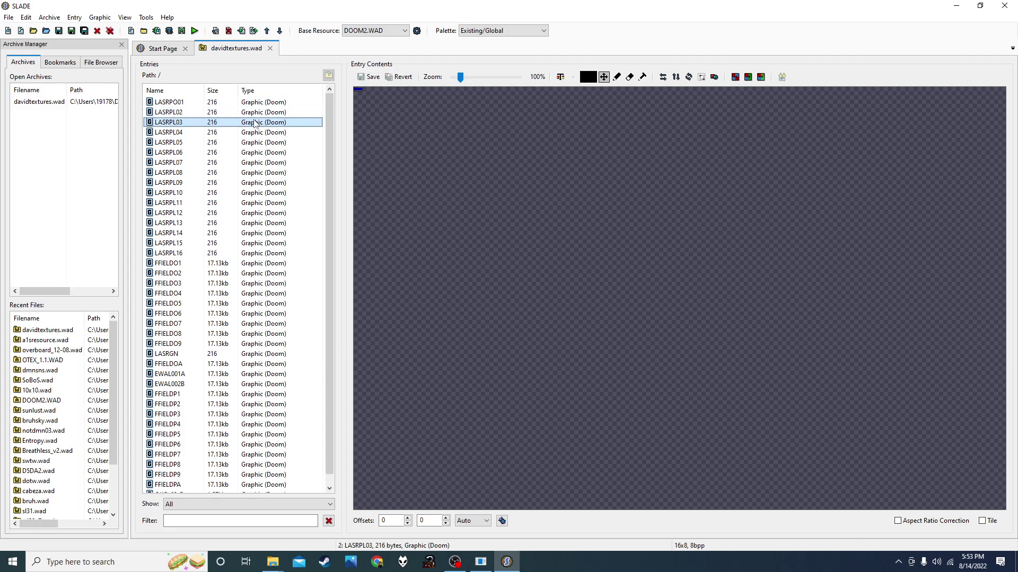
left_click(250, 143)
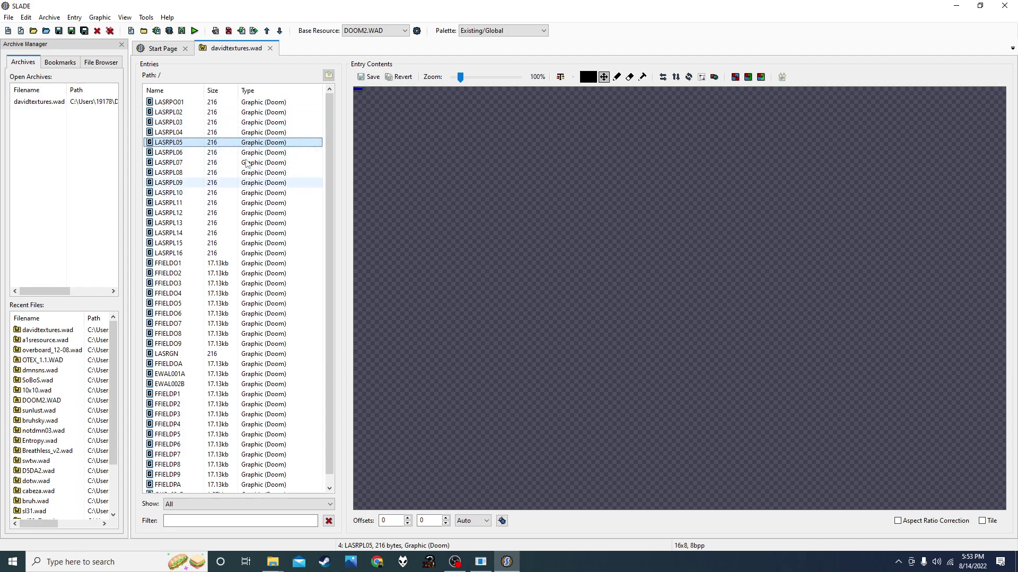
key("Up")
key("Up")
key("Up")
key("Up")
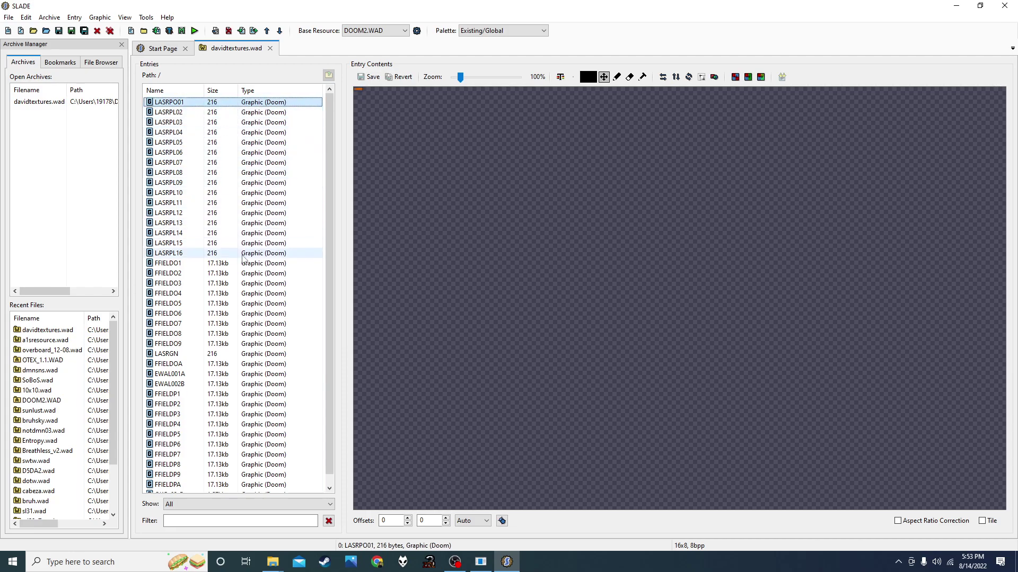
left_click(253, 491)
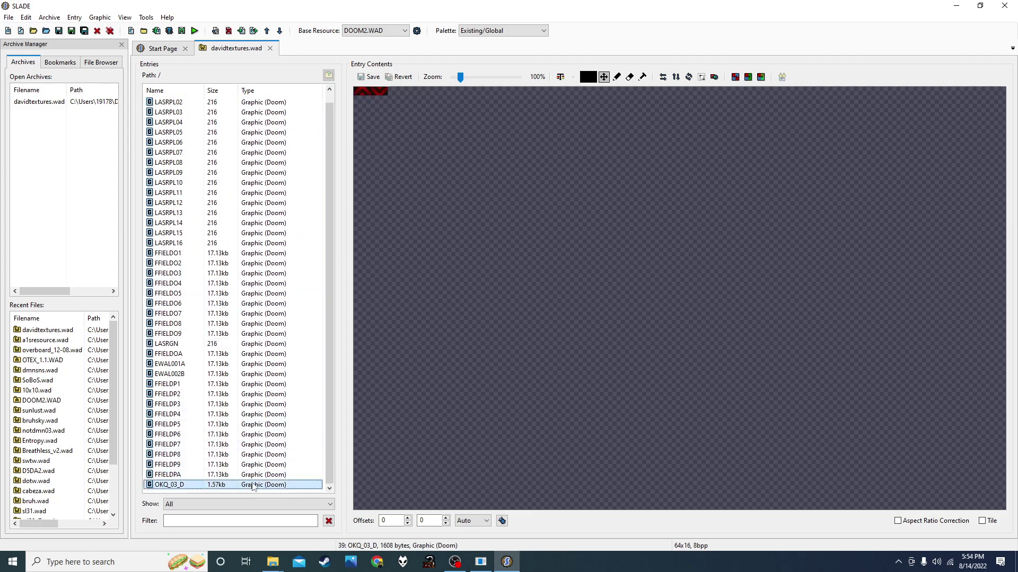
scroll(229, 106, "up", 1)
left_click(229, 104)
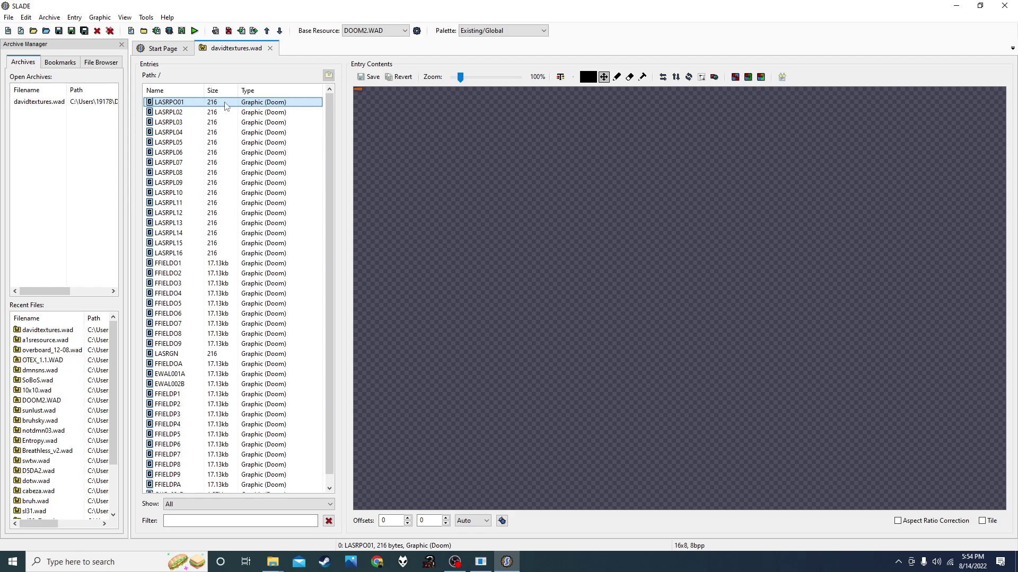
right_click(225, 106)
left_click(211, 104)
Step: Add a new named marker entry, typed as P_OKQ, through the Archive menu
left_click(49, 17)
mouse_move(55, 30)
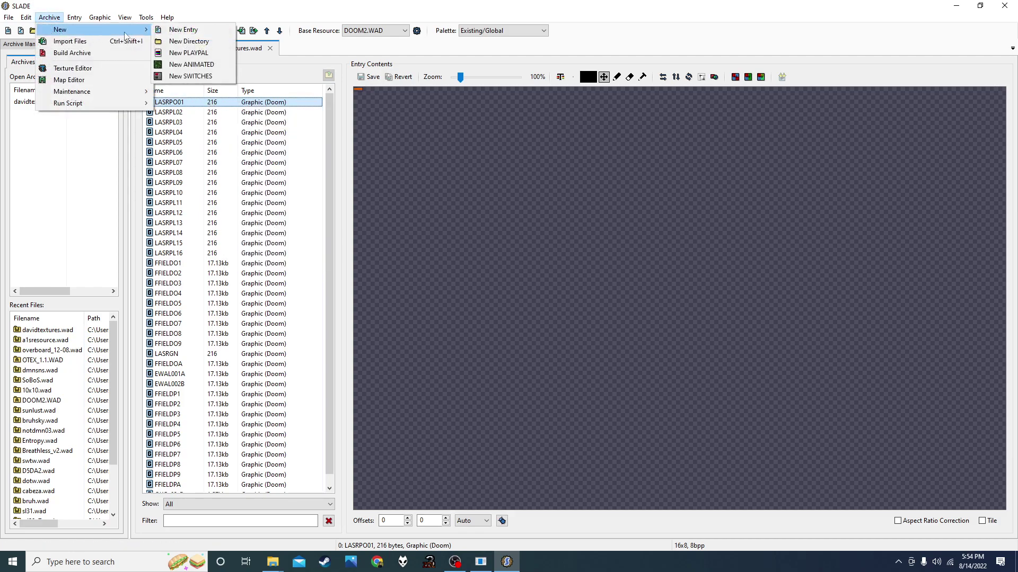
left_click(175, 29)
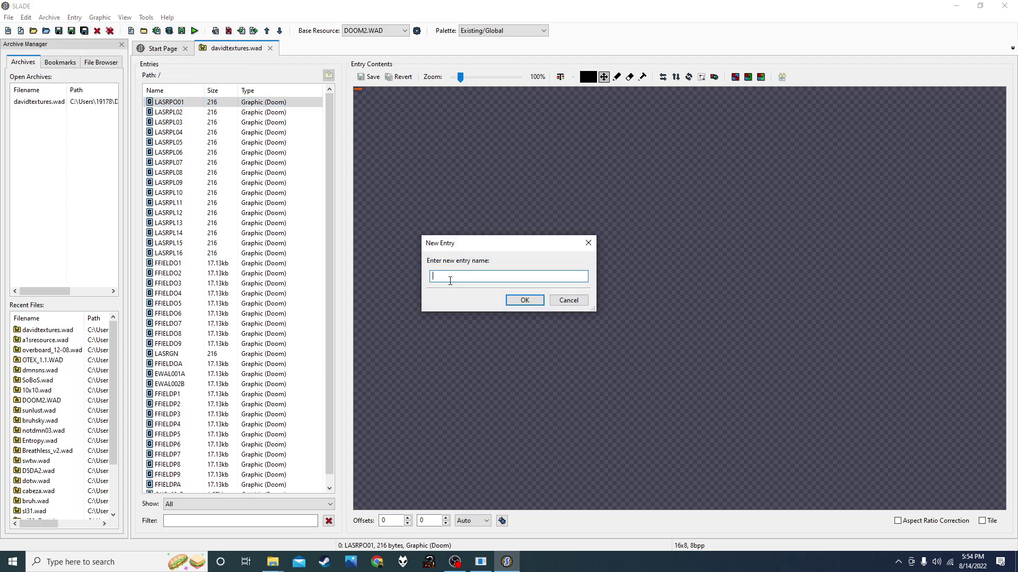
type("P_OKQ")
key("Return")
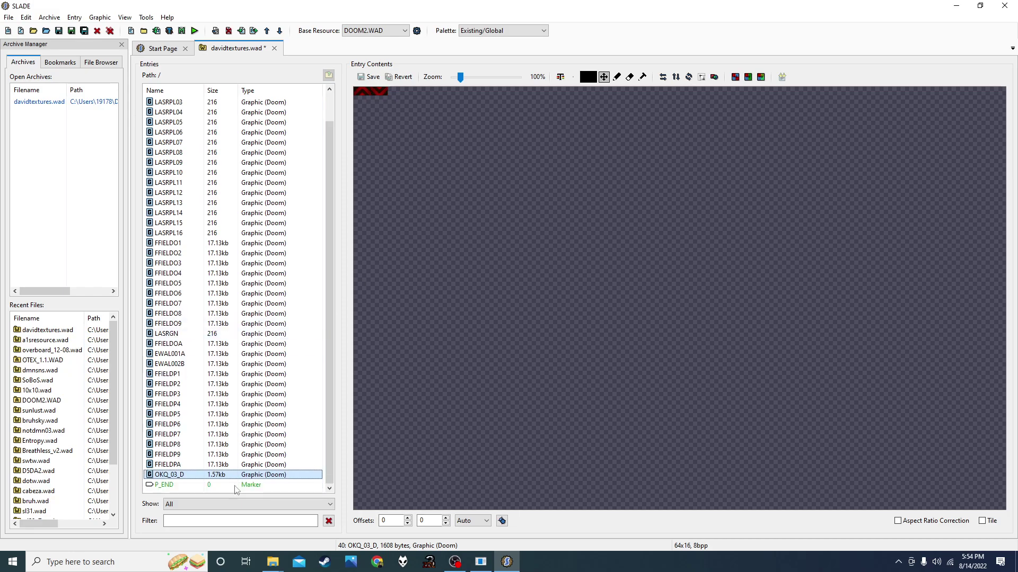
Step: Select the new P_END marker and save davidtextures.wad
scroll(259, 334, "up", 1)
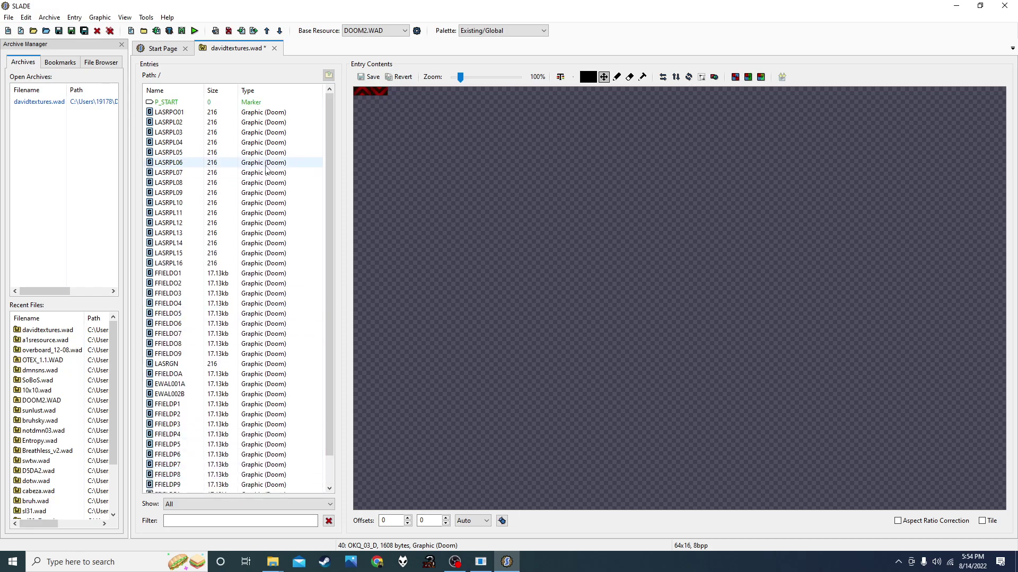
scroll(267, 169, "down", 1)
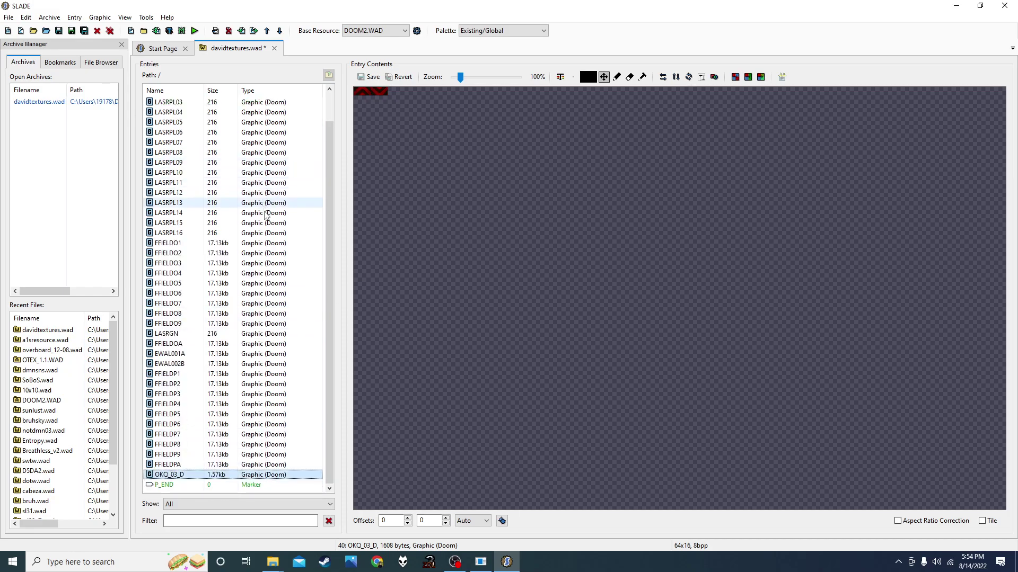
left_click(249, 485)
scroll(243, 433, "up", 1)
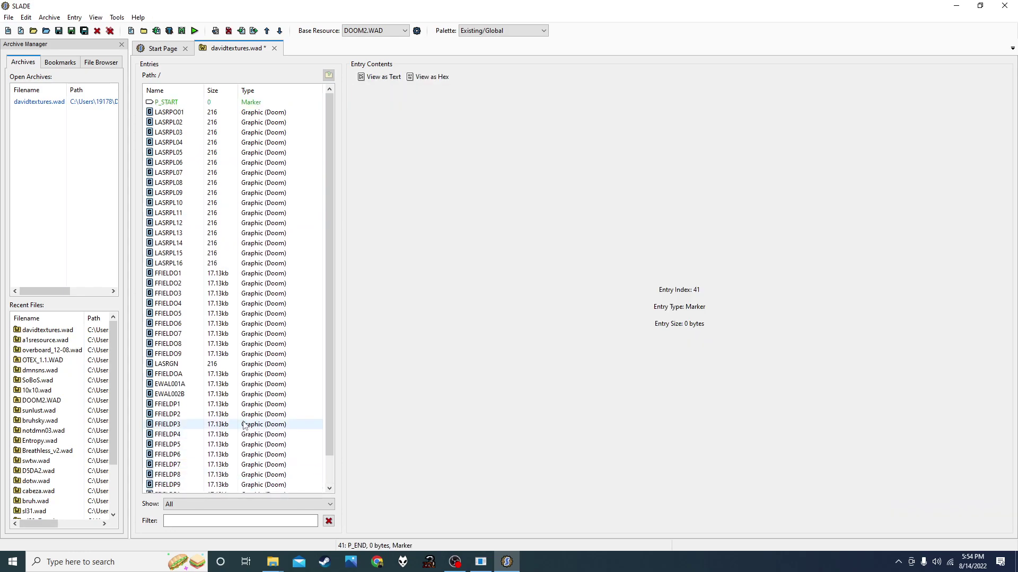
left_click(58, 32)
scroll(234, 477, "down", 1)
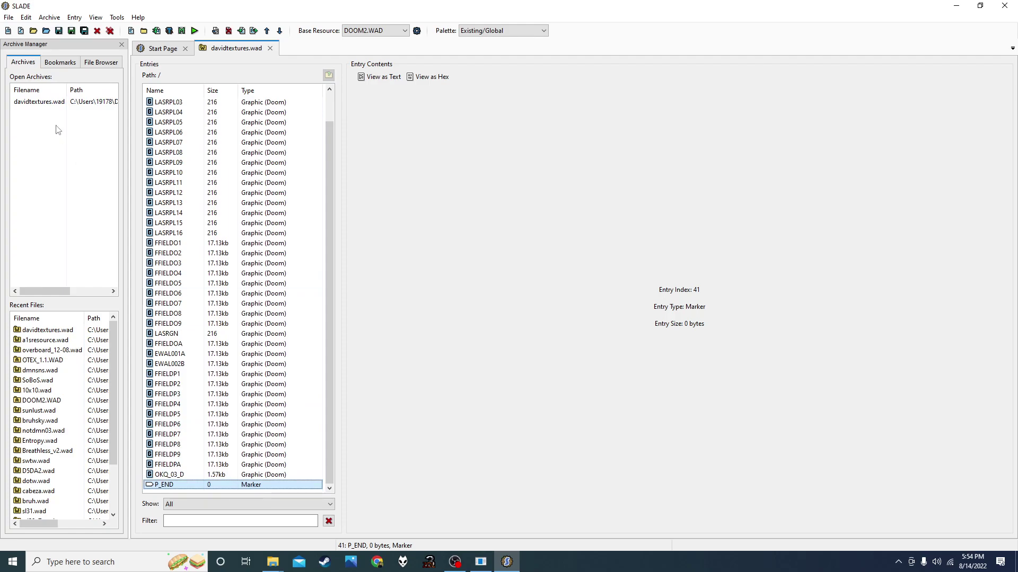
Step: Open the archive's texture editor and decline creating texture definitions for now
left_click(49, 18)
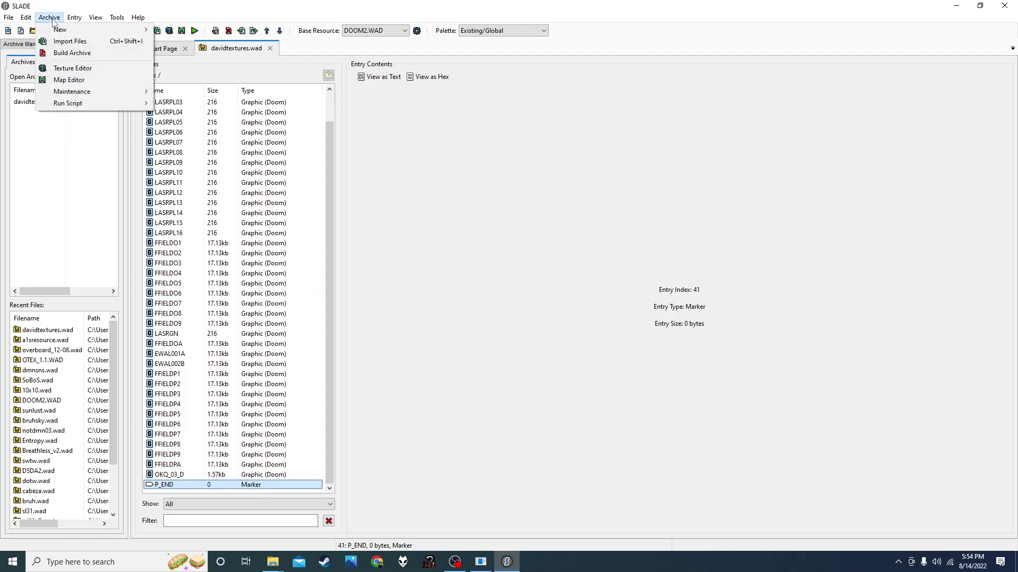
left_click(58, 72)
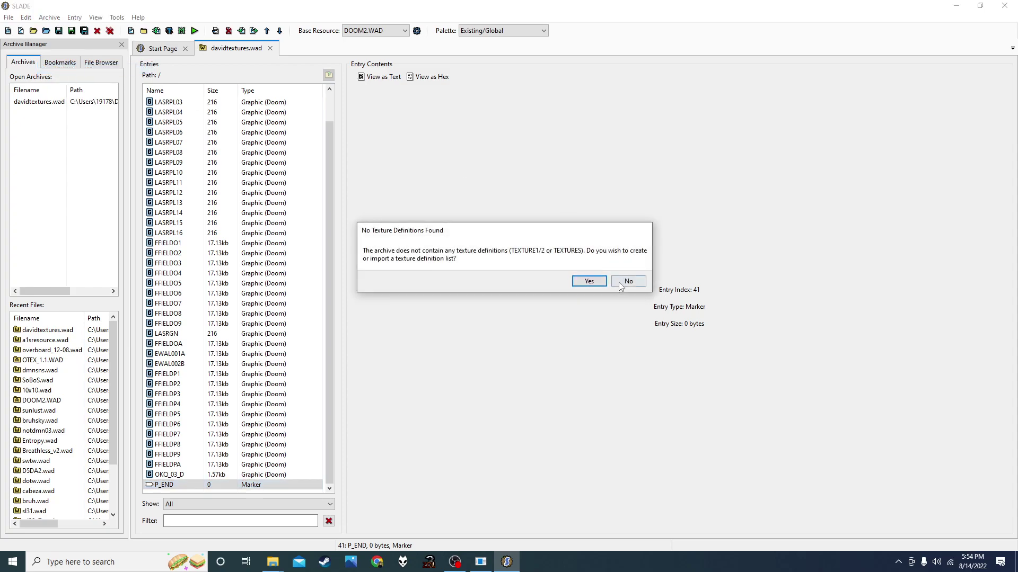
left_click(584, 276)
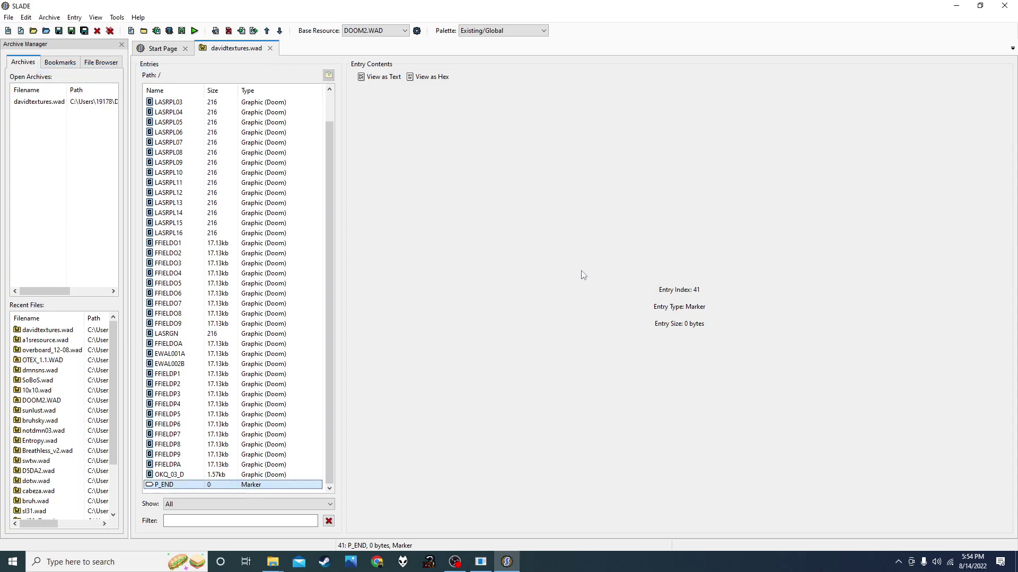
Step: Review the base resource settings, keeping DOOM2.WAD and adding no other archive
left_click(404, 30)
left_click(417, 34)
left_click(417, 32)
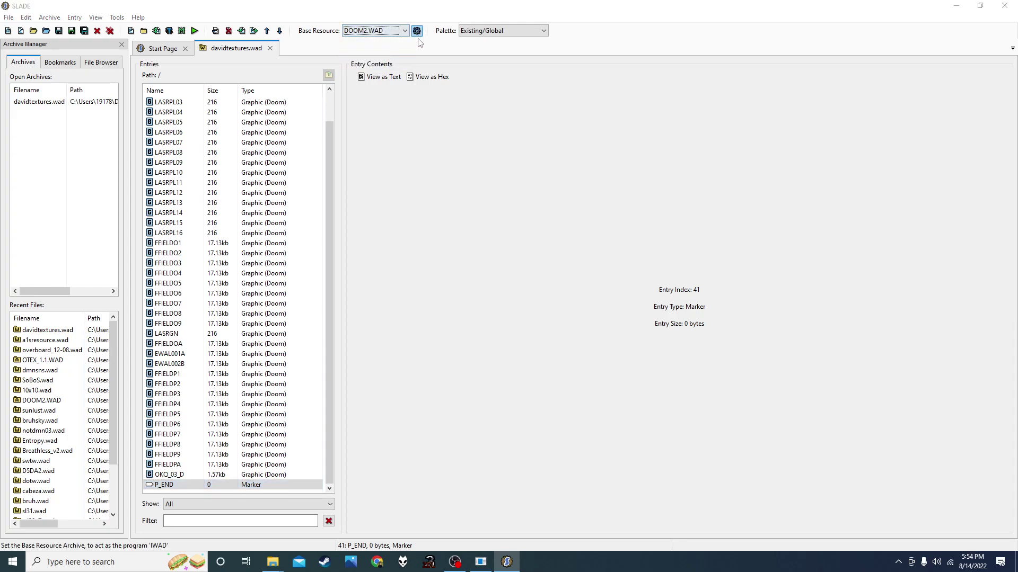
left_click(668, 167)
scroll(484, 342, "down", 3)
scroll(484, 342, "down", 3)
left_click(766, 401)
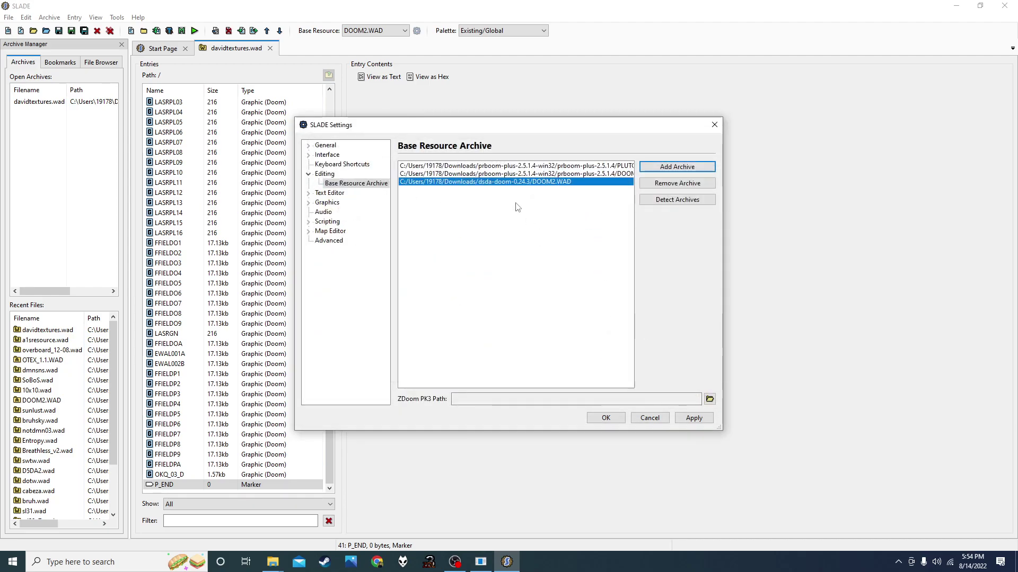
left_click(611, 416)
left_click(406, 30)
left_click(385, 177)
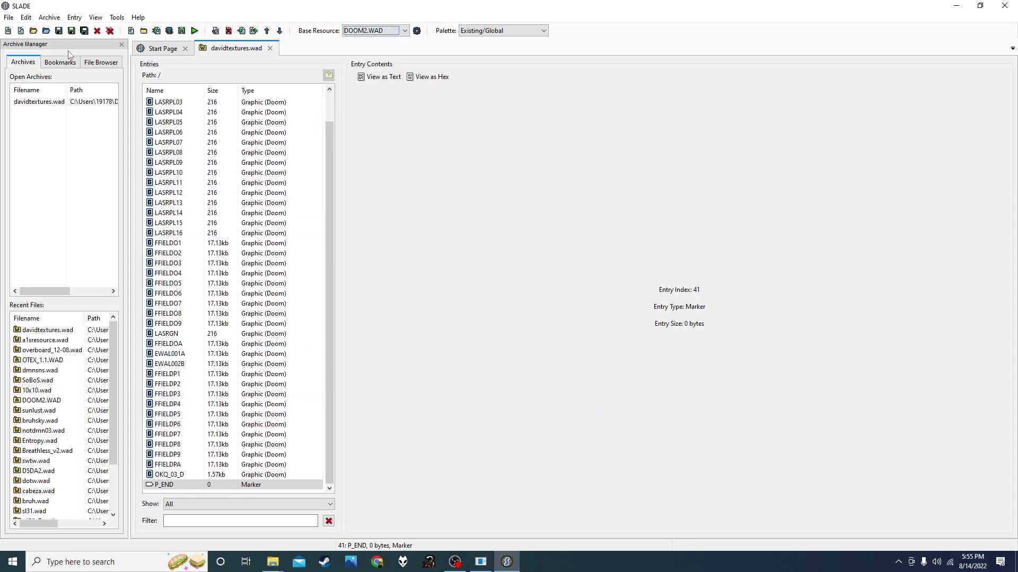
Step: Reopen the texture editor and agree to create texture definitions
left_click(49, 17)
left_click(69, 68)
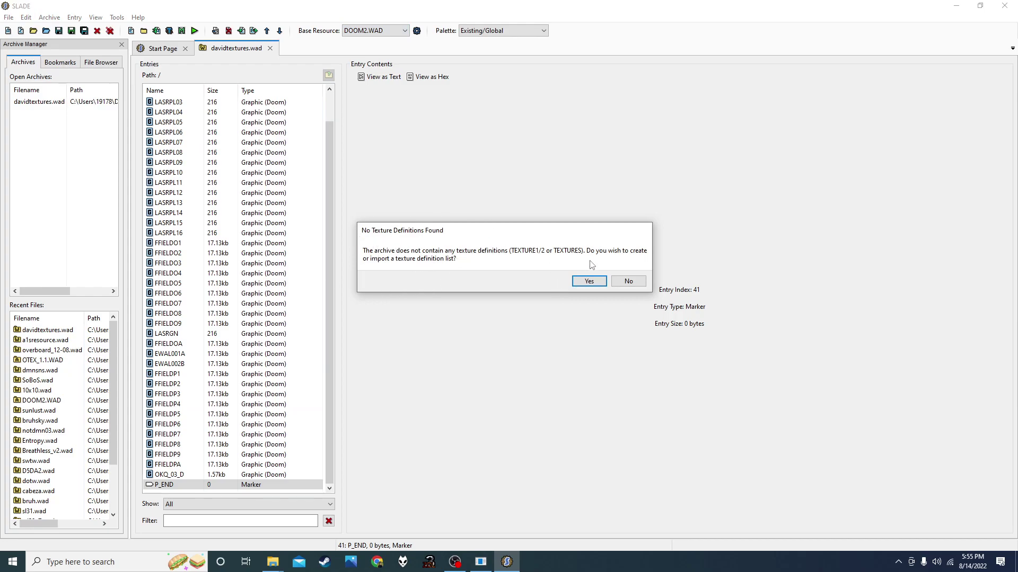
left_click(589, 281)
Step: Import TEXTURE1 and PNAMES from the DOOM2.WAD base resource and open TEXTURE1 in the texture editor
left_click(95, 158)
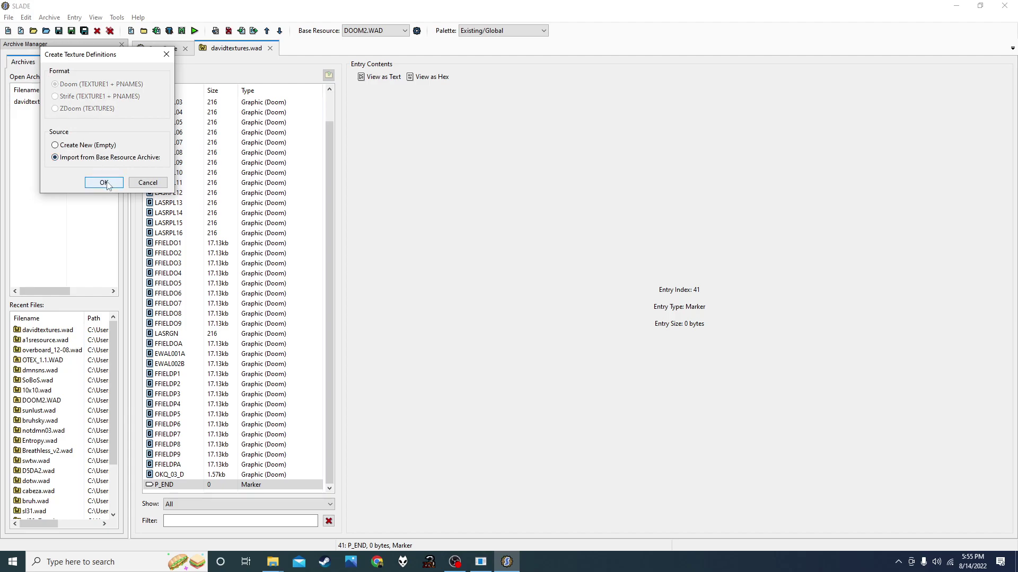
left_click(104, 182)
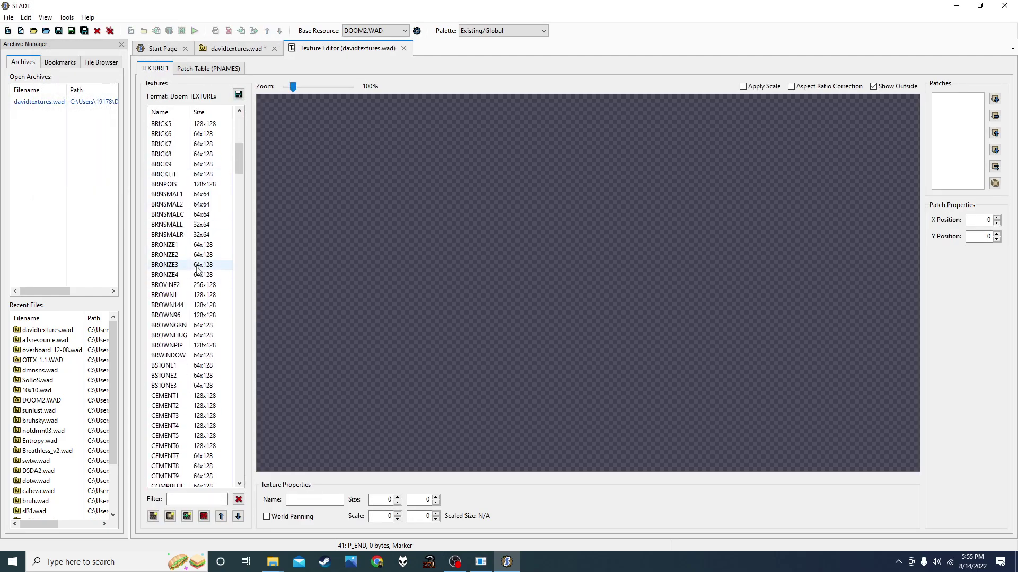
left_click(236, 48)
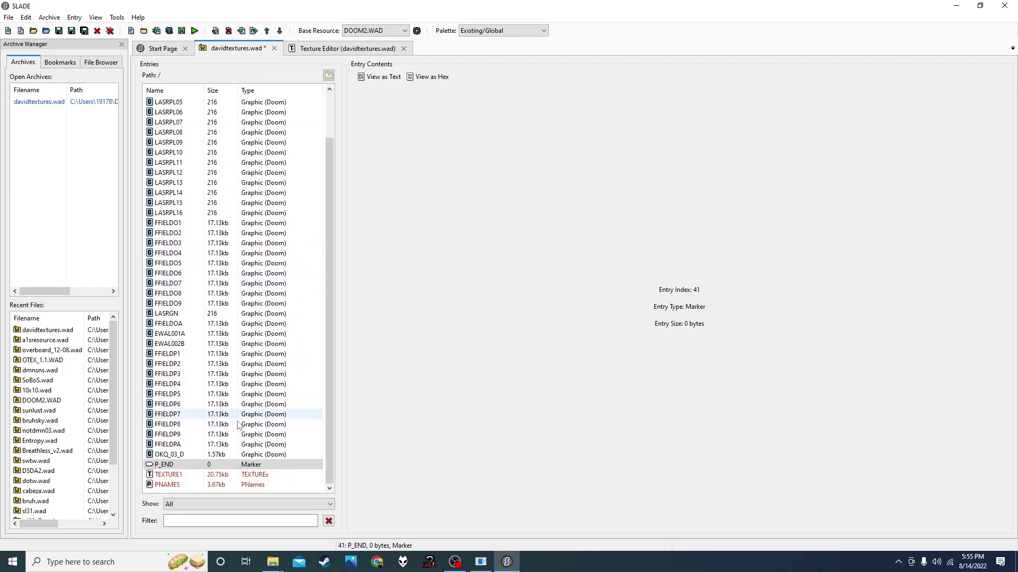
left_click(256, 476)
left_click(351, 50)
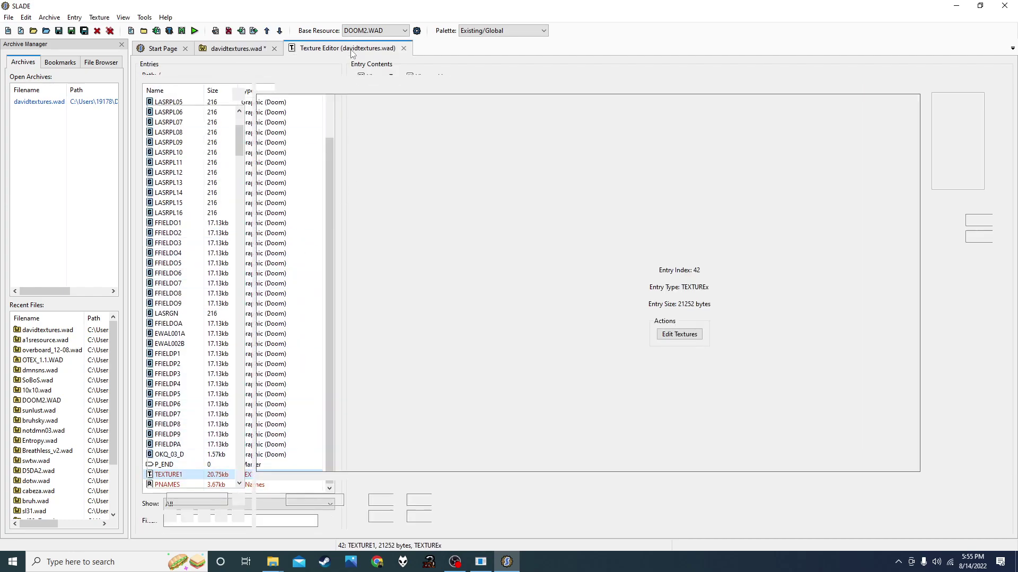
left_click_drag(242, 139, 240, 466)
Step: Scroll up the texture list from ZZWOLF9 and select the 128x128 STARGR2 texture
left_click(169, 458)
left_click(212, 386)
key("Up")
key("Up")
key("Up")
key("Up")
key("Up")
key("Up")
key("Up")
key("Up")
key("Up")
key("Up")
key("Up")
key("Up")
key("Up")
key("Up")
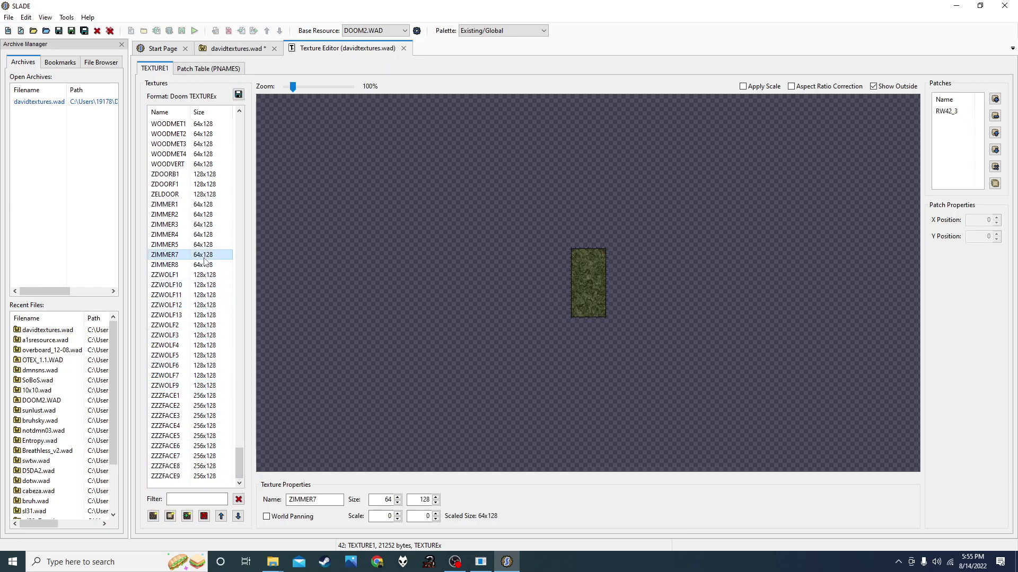
left_click_drag(238, 456, 238, 327)
left_click(170, 395)
left_click(169, 257)
left_click(191, 305)
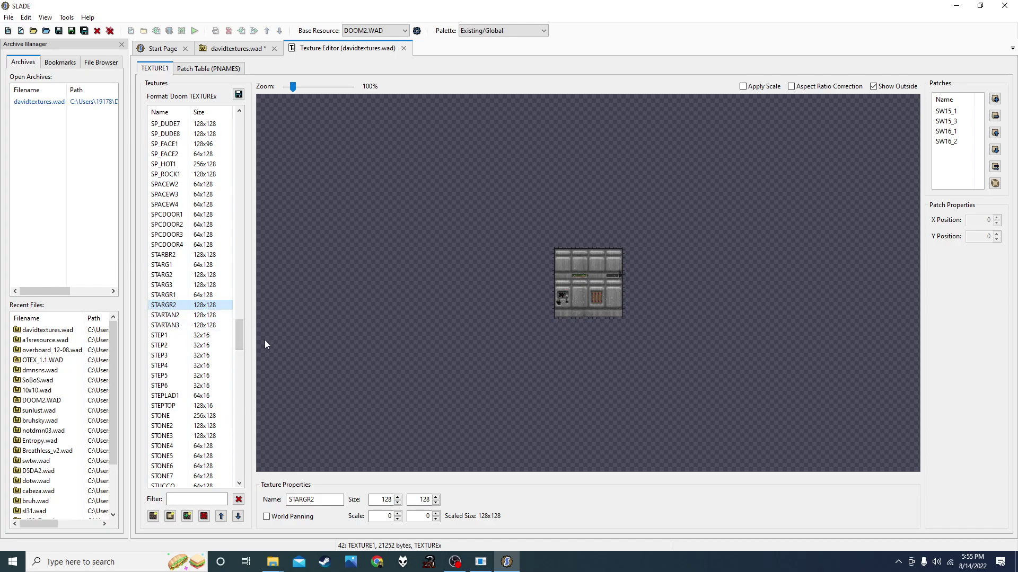
left_click(197, 317)
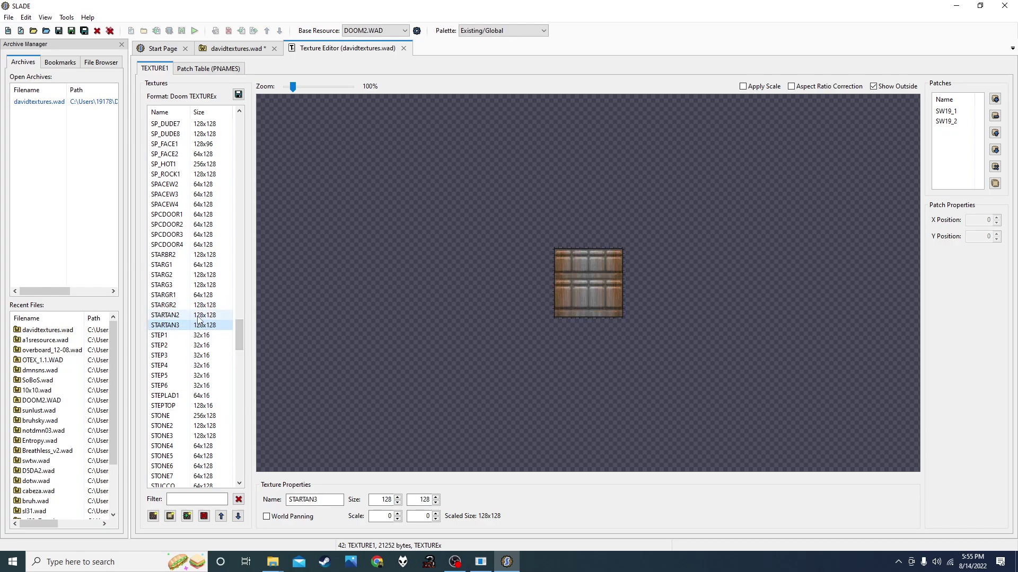
key("Up")
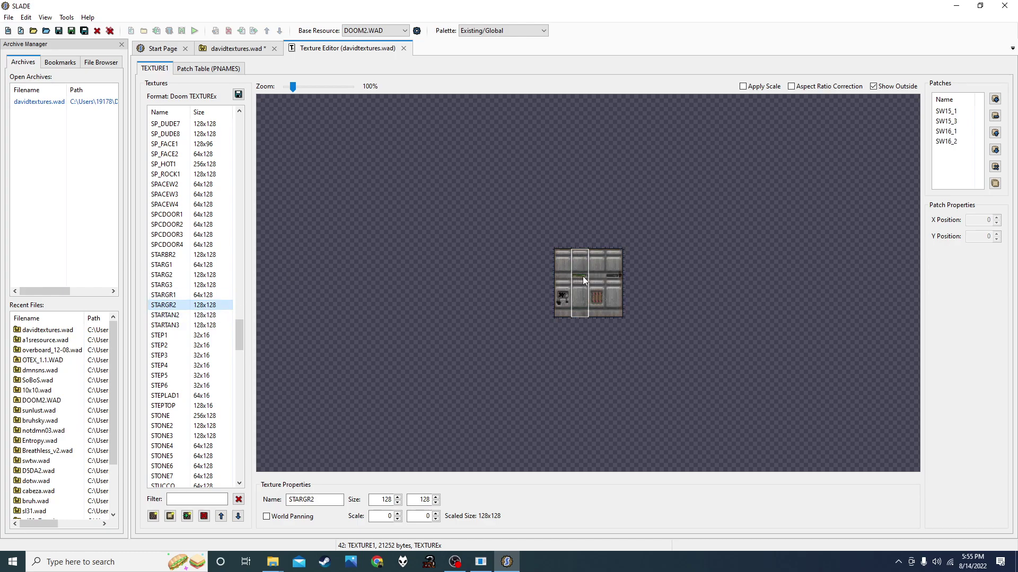
Step: Inspect the positions of STARGR2's patches SW15_1, SW15_3, SW16_1 and SW16_2
left_click(946, 111)
left_click(947, 122)
left_click(946, 131)
left_click(946, 141)
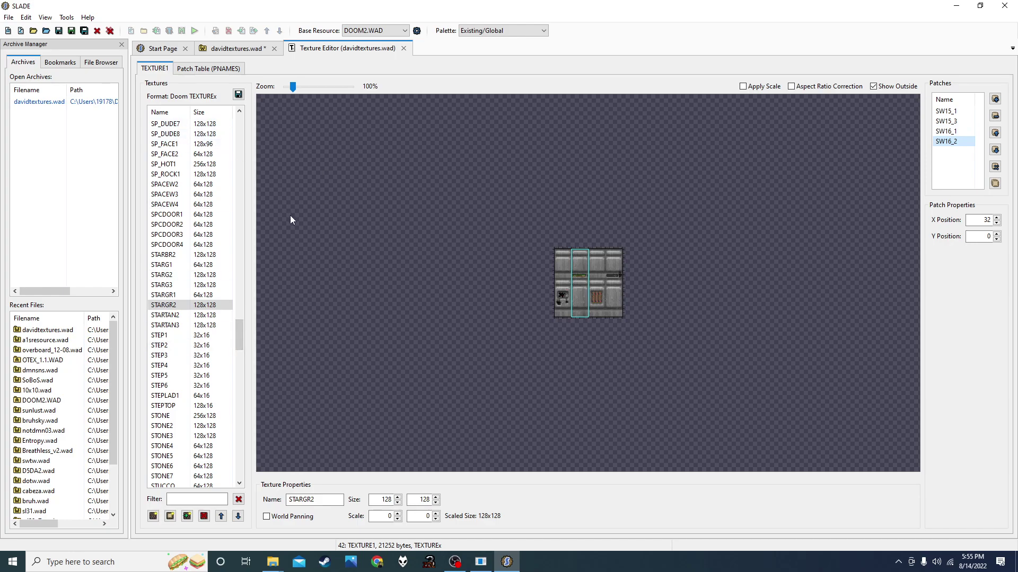
Step: Return to the texture editor and select STARGR2's SW15_1 patch
left_click(258, 51)
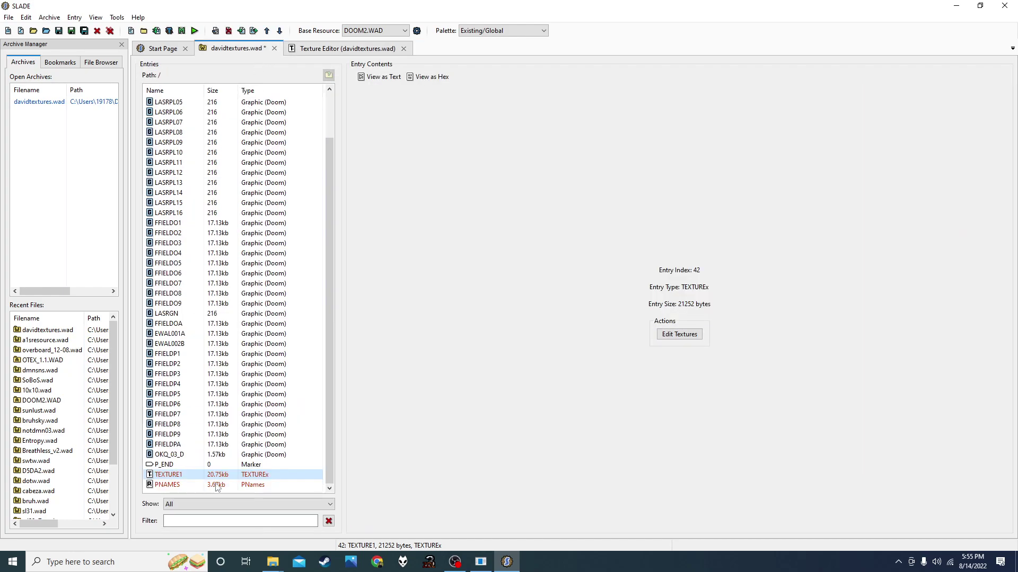
scroll(228, 371, "up", 2)
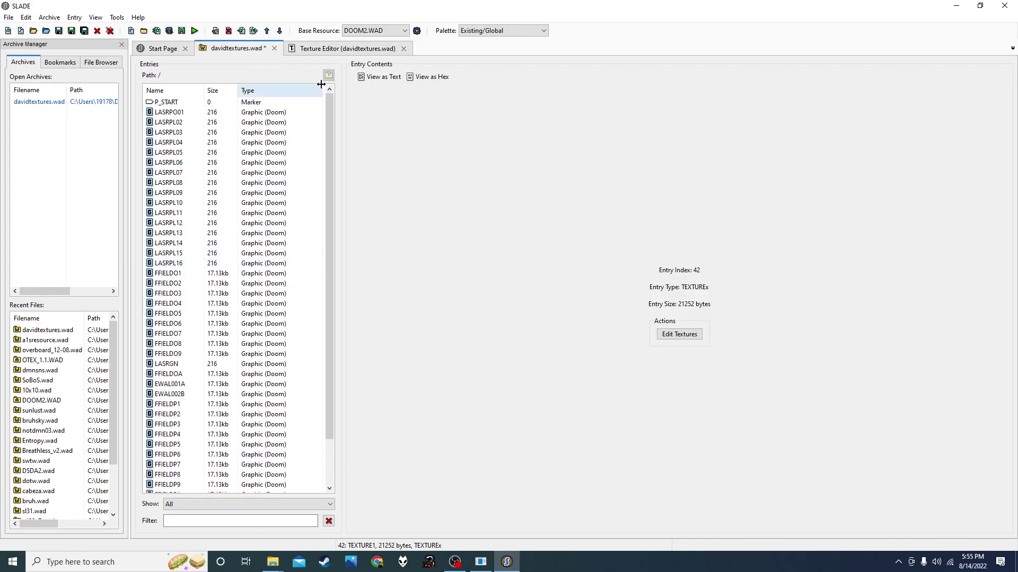
left_click(330, 49)
left_click(946, 132)
left_click(946, 122)
left_click(946, 112)
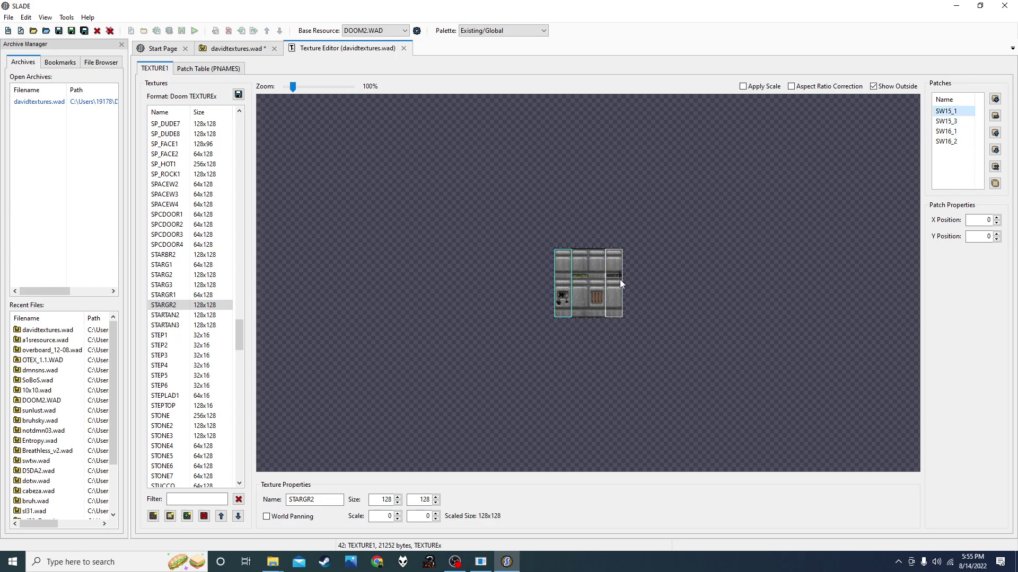
Step: Widen STARGR2 to 256 and move the SW16_1 patch right to X 96
double_click(373, 499)
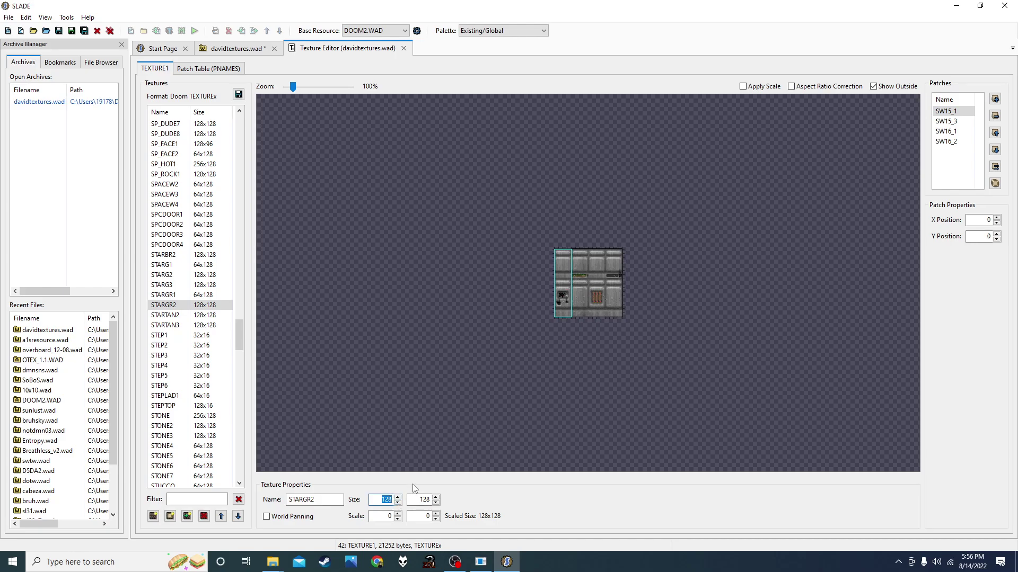
type("256")
key("Return")
left_click_drag(539, 279, 573, 281)
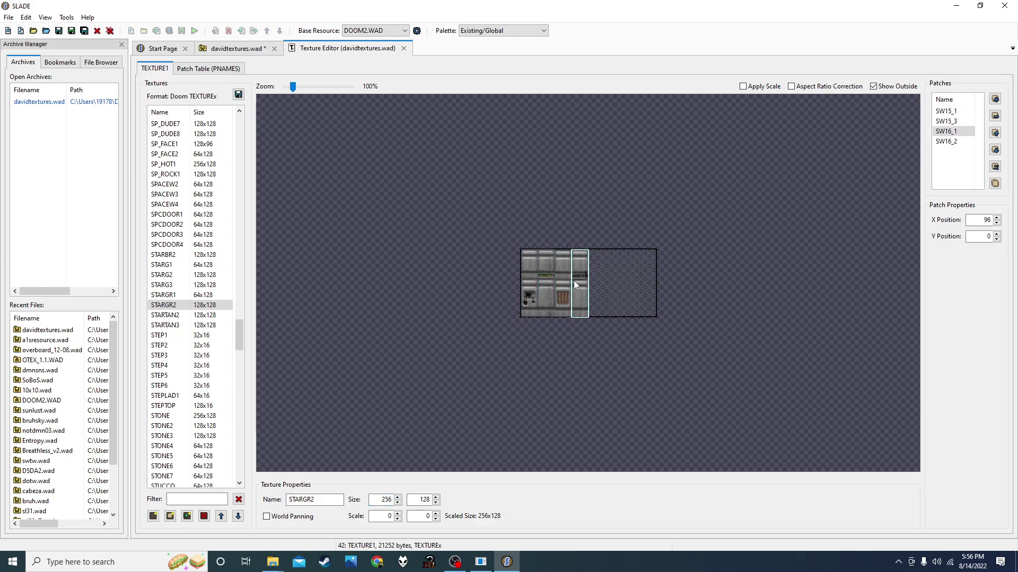
left_click(601, 276)
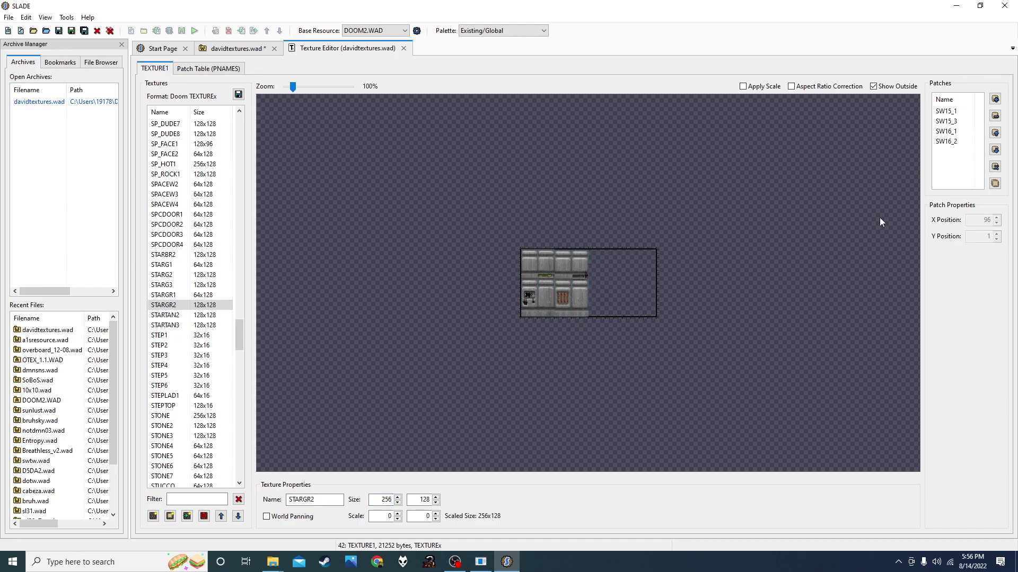
Step: Add the red BFALL2 patch to STARGR2 and drag it to X 126, Y 2
left_click(994, 99)
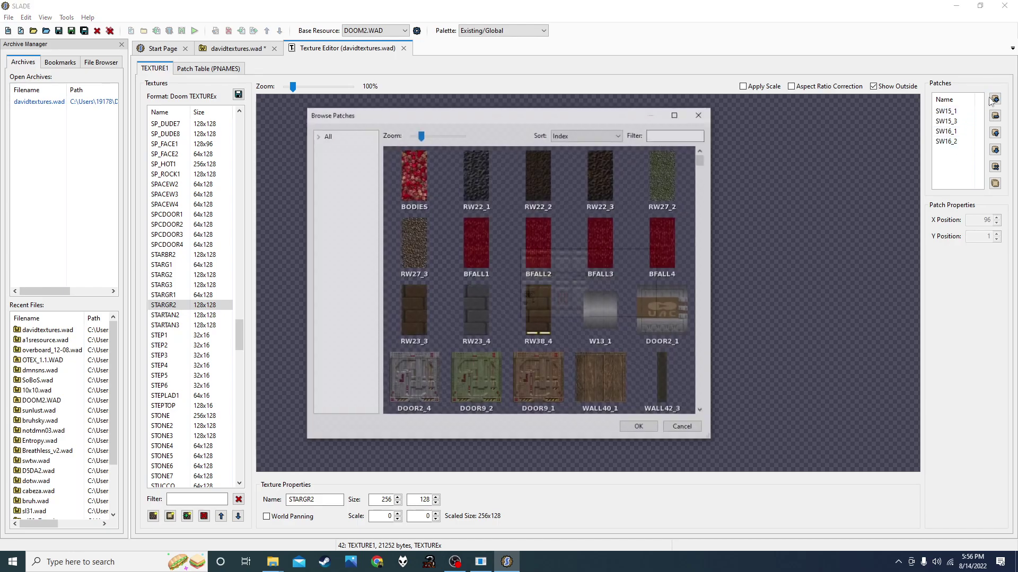
left_click(540, 243)
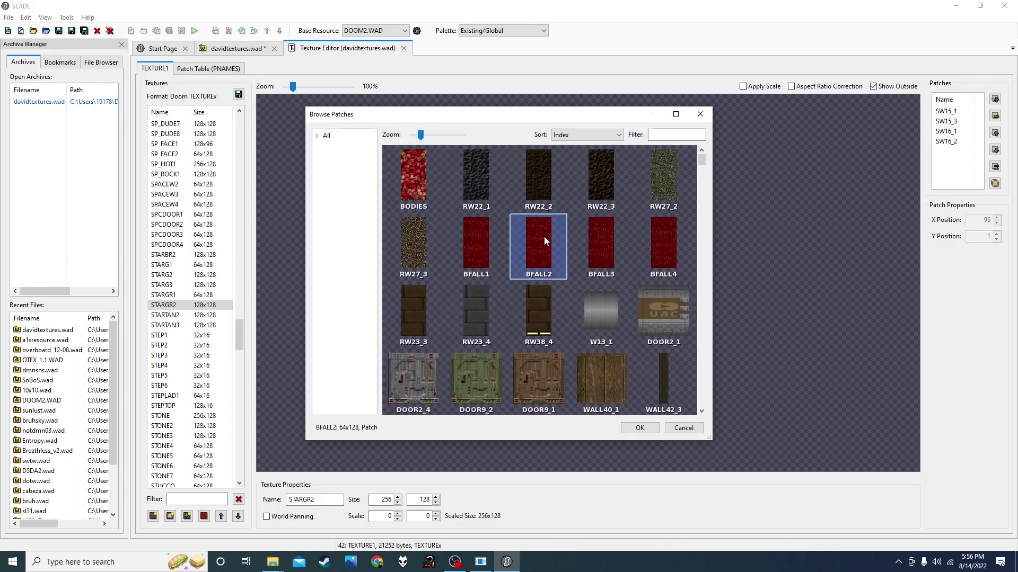
left_click(629, 424)
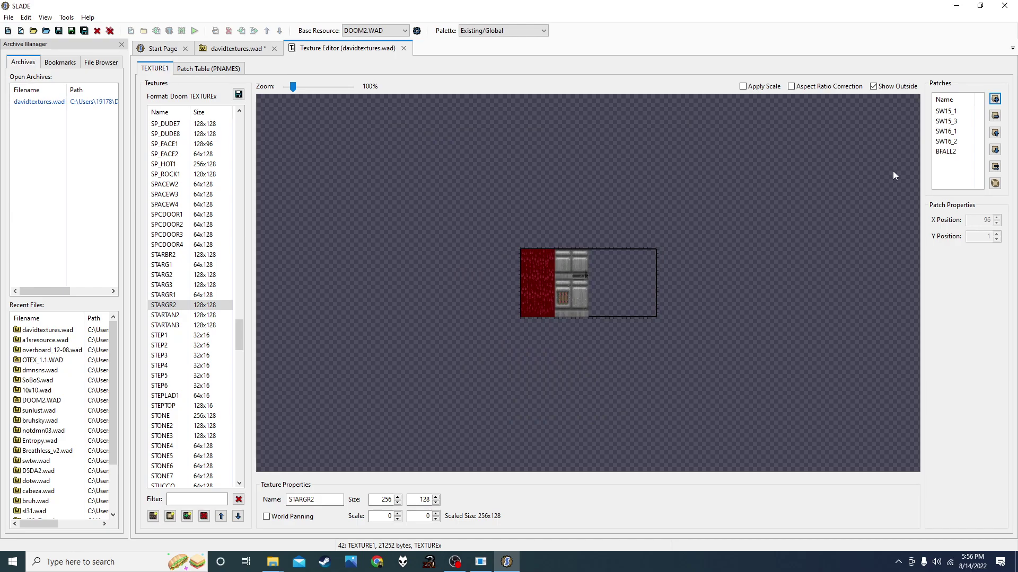
left_click(542, 280)
left_click_drag(541, 281, 609, 282)
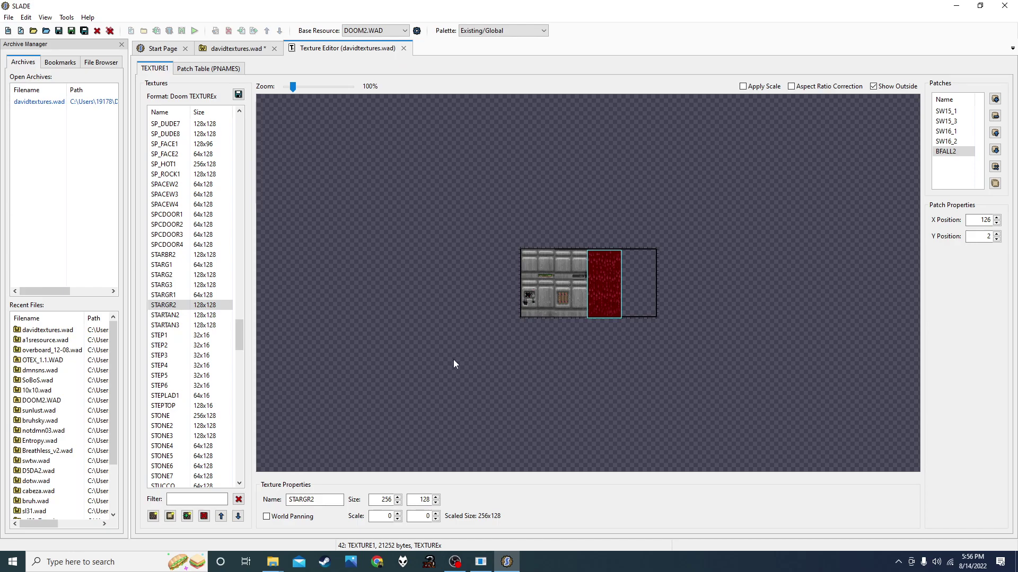
right_click(604, 282)
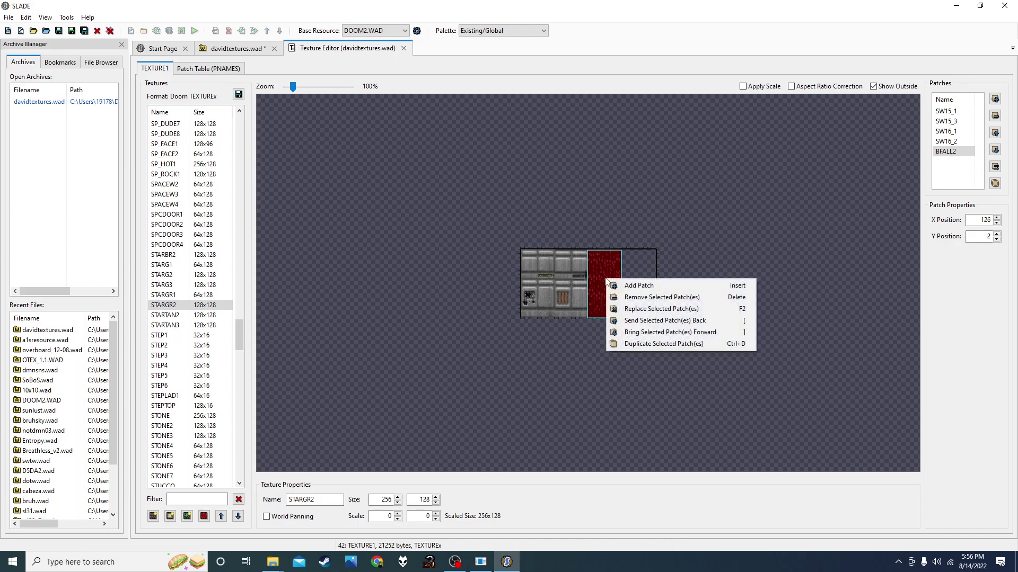
left_click(642, 229)
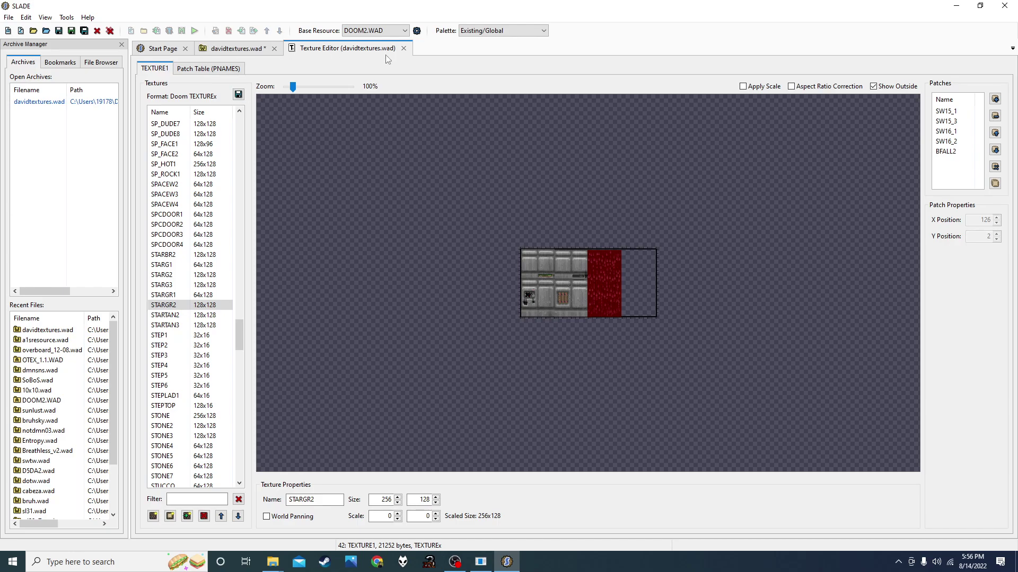
Step: Close the texture editor without saving, then view PNAMES, TEXTURE1 and OKQ_03_D
left_click(403, 49)
left_click(530, 277)
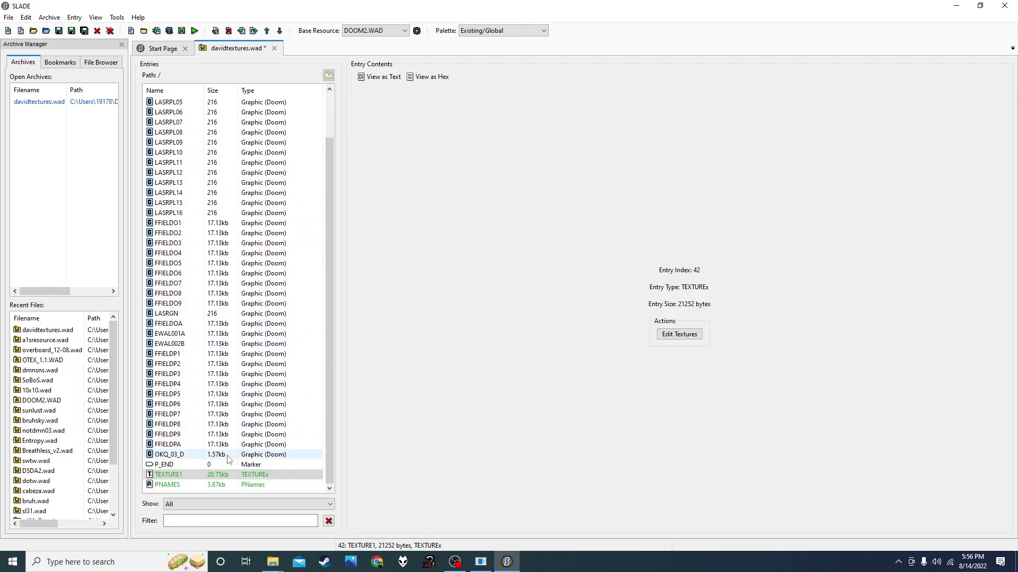
left_click(228, 484)
left_click(231, 476)
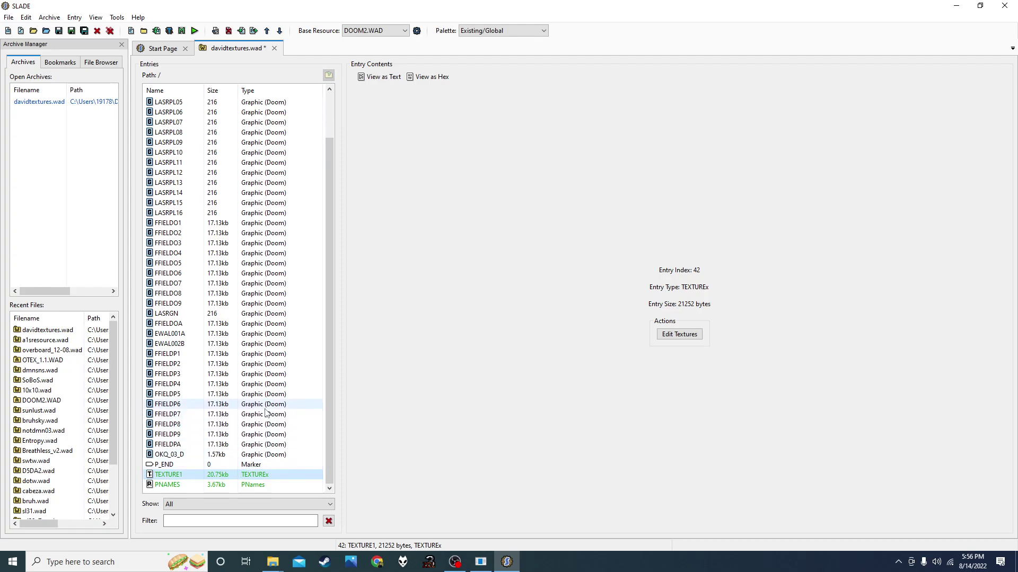
left_click(252, 454)
Step: Look over the FFIELDP force-field graphics, then open OTEX_1.1.WAD from Recent Files
left_click(253, 444)
left_click(254, 414)
left_click(255, 383)
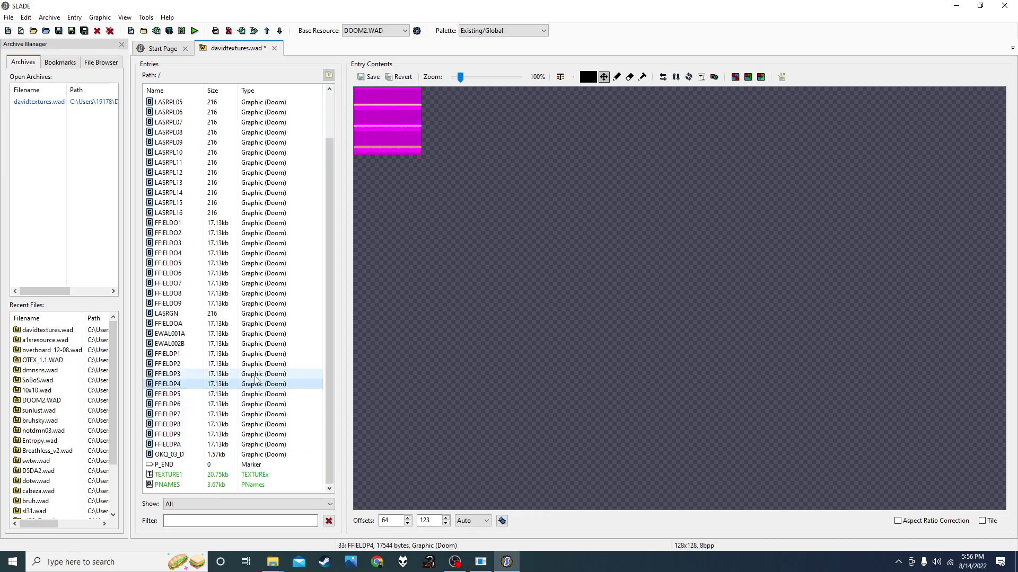
left_click(195, 354)
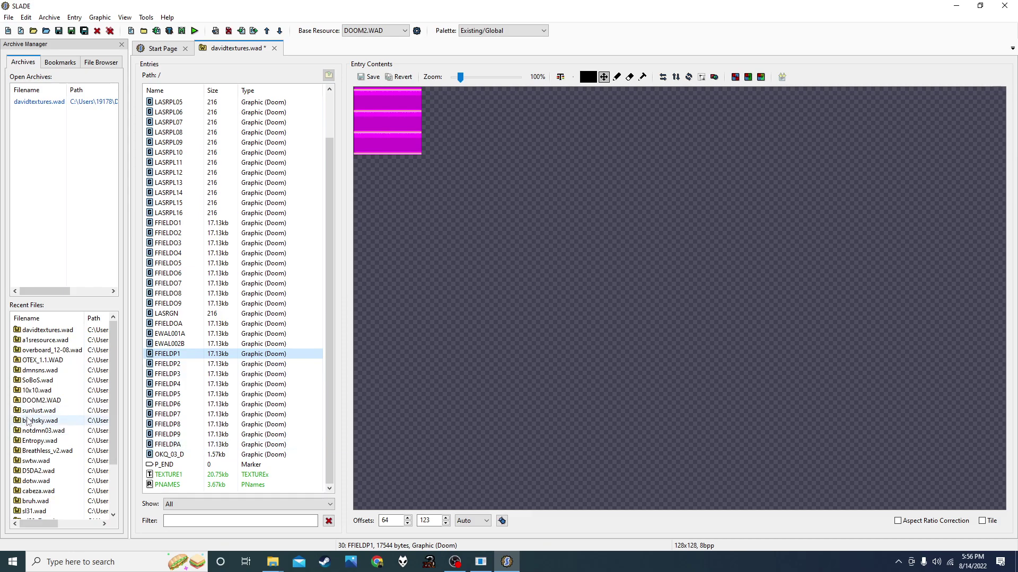
double_click(44, 360)
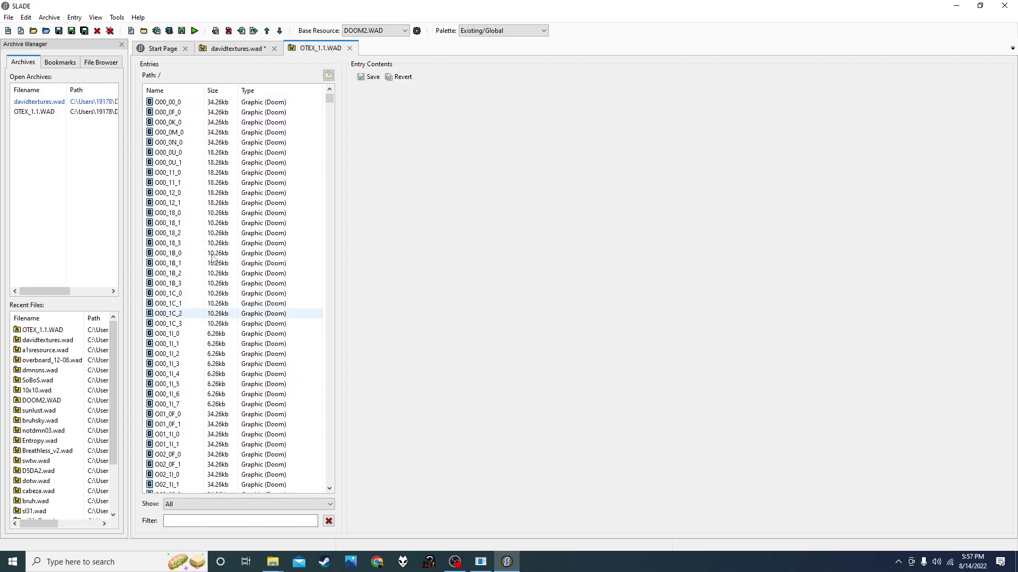
Step: Open OTEX's TEXTURE2 in the texture editor and select the OWRNGC28 texture
double_click(168, 112)
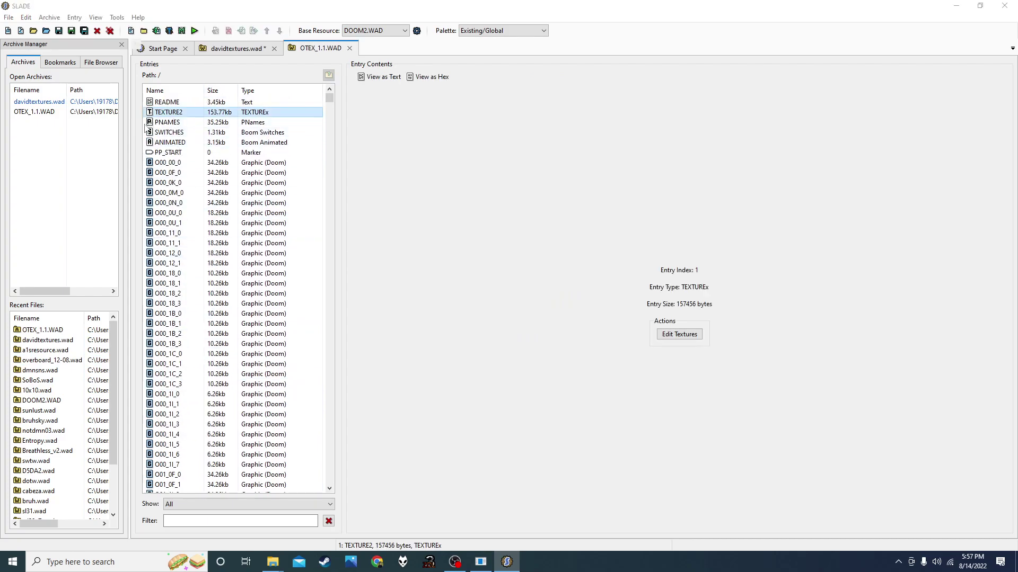
scroll(219, 365, "down", 5)
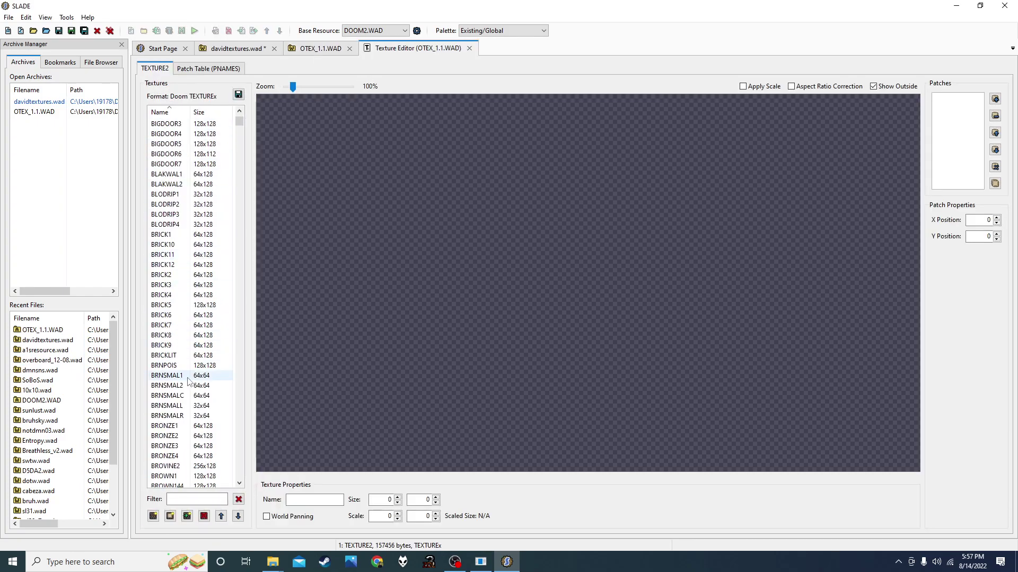
left_click(212, 386)
left_click_drag(239, 122, 238, 442)
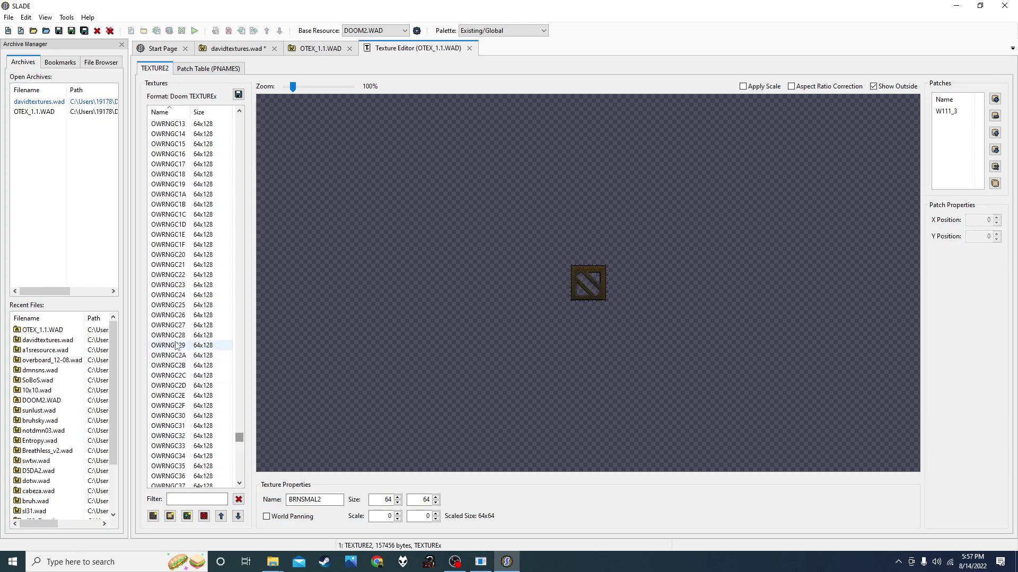
left_click(171, 336)
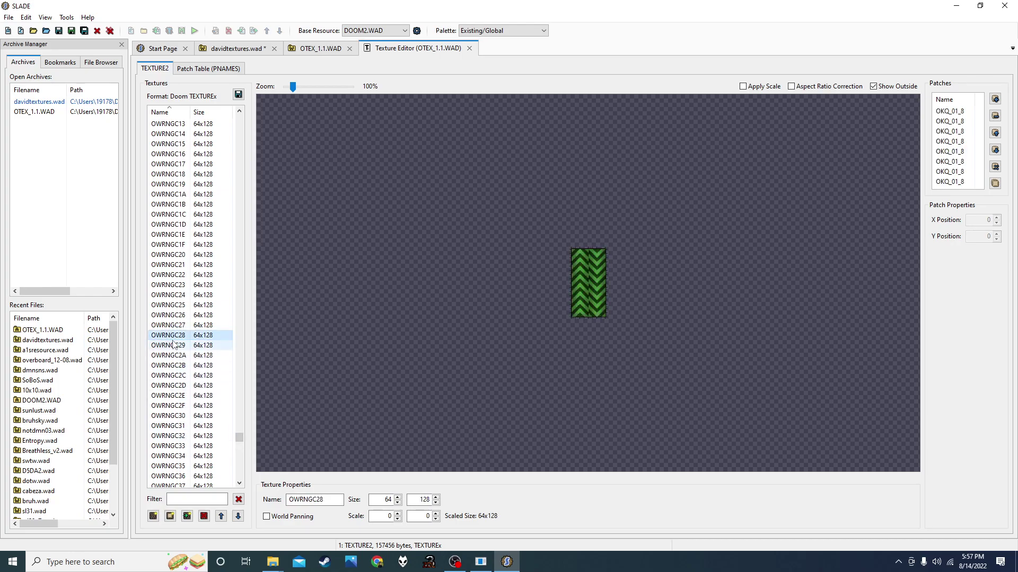
Step: Inspect OWRNGC28's OKQ_01_8 patches, then switch back to the OTEX_1.1.WAD entry list
left_click(601, 253)
left_click(601, 295)
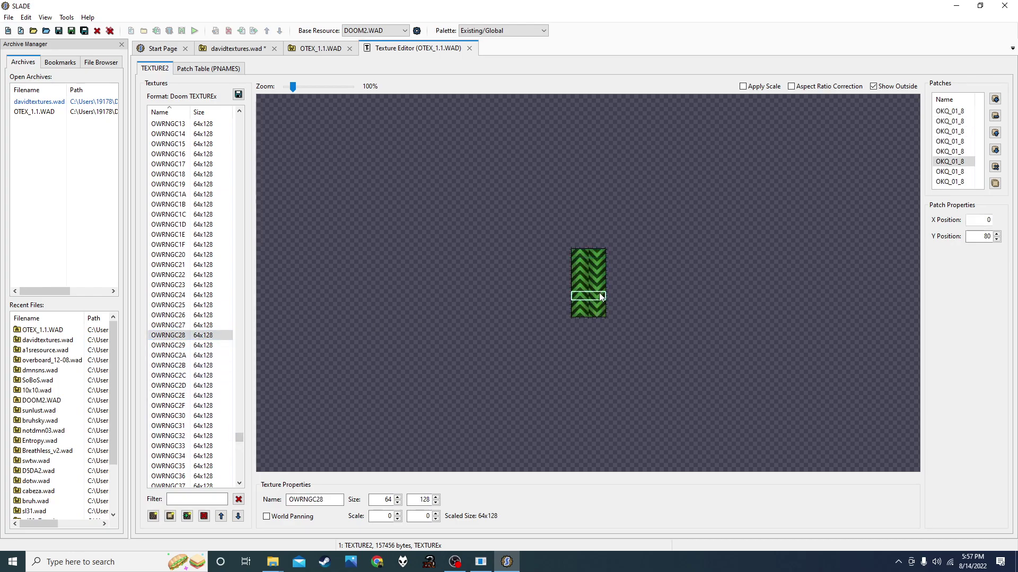
left_click(601, 304)
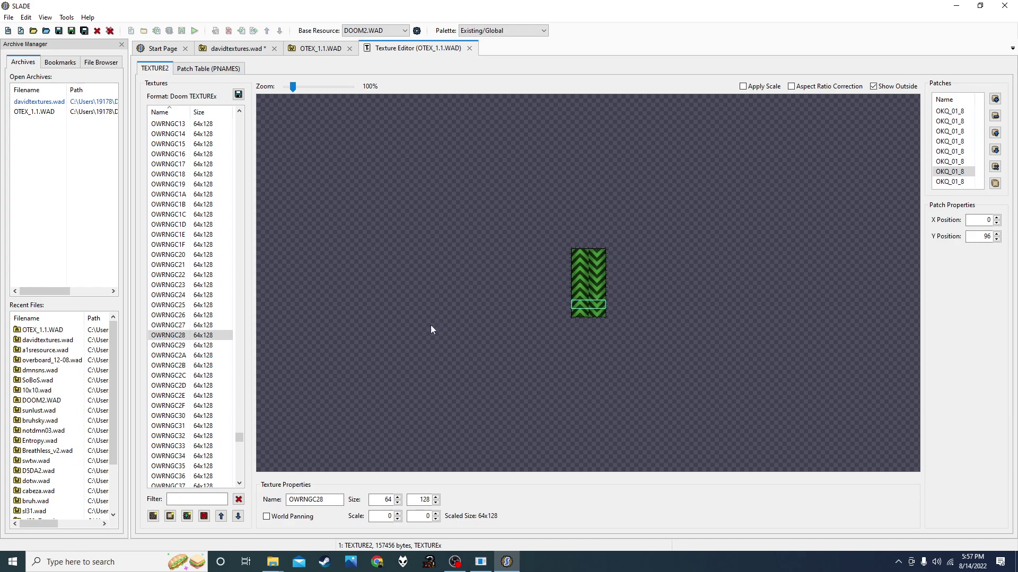
left_click(602, 256)
left_click(598, 262)
left_click(598, 279)
left_click(598, 297)
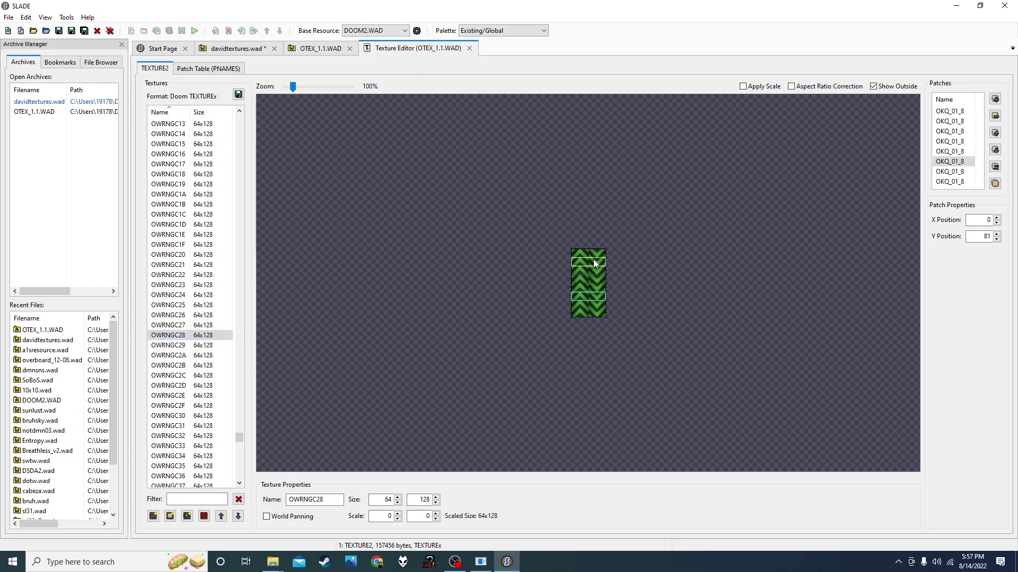
left_click(311, 50)
Step: Filter OTEX_1.1.WAD's entries by 'okq' and select the OKQ_01_3 graphic
left_click(189, 521)
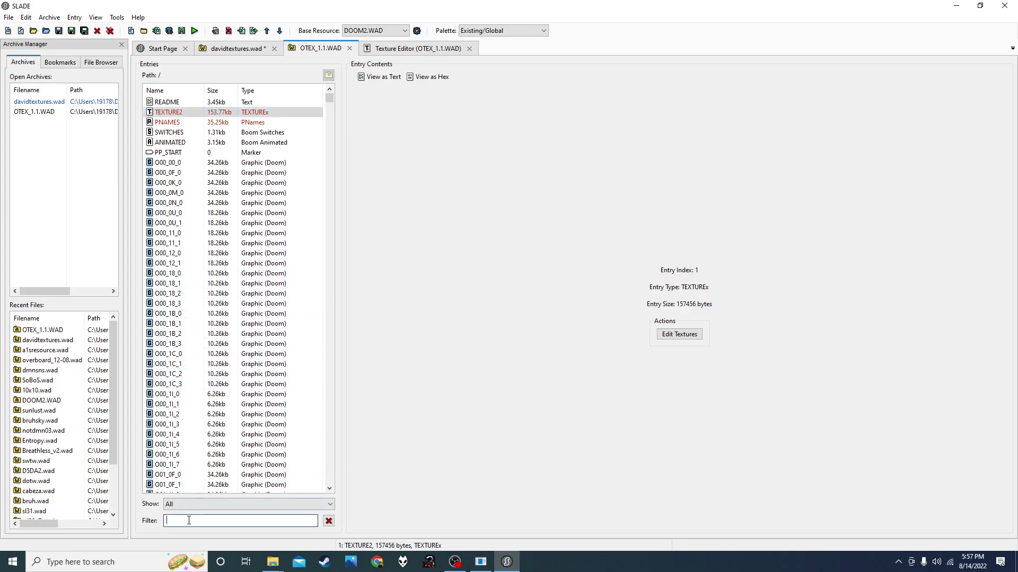
type("okq")
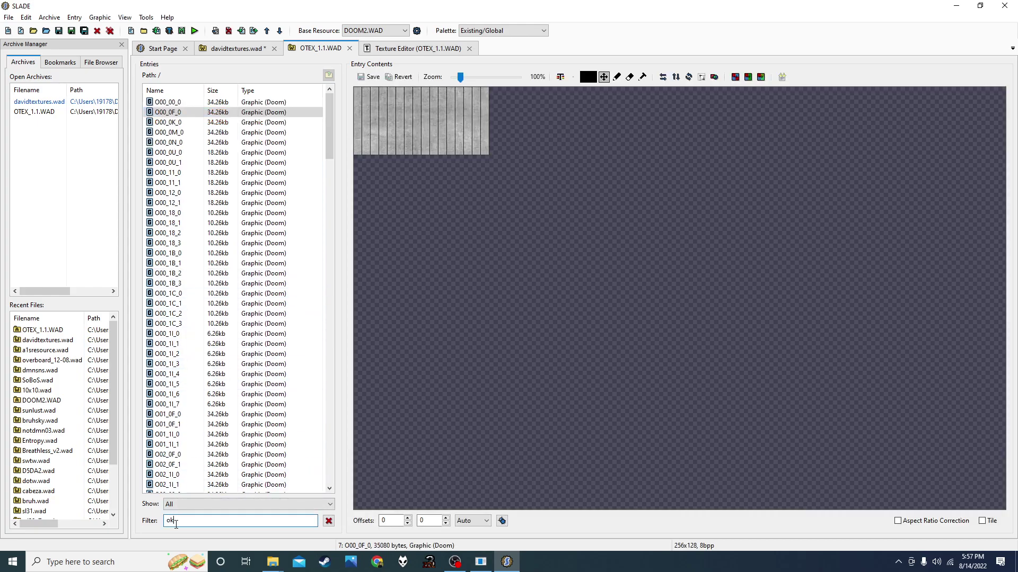
left_click(249, 294)
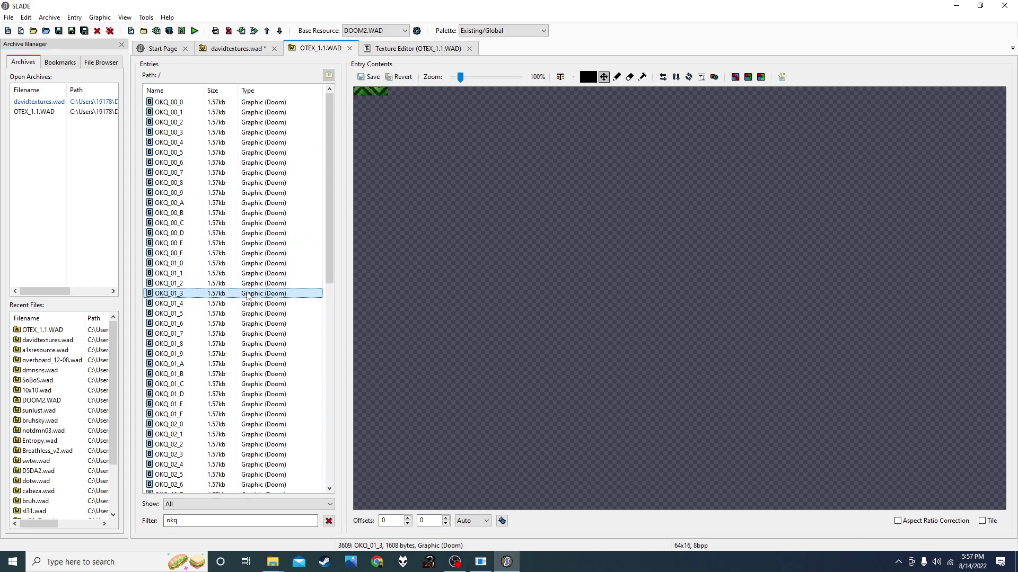
Step: Paste OKQ_01_3 into davidtextures.wad right below FFIELDPA and check it
key("ctrl+shift+Tab")
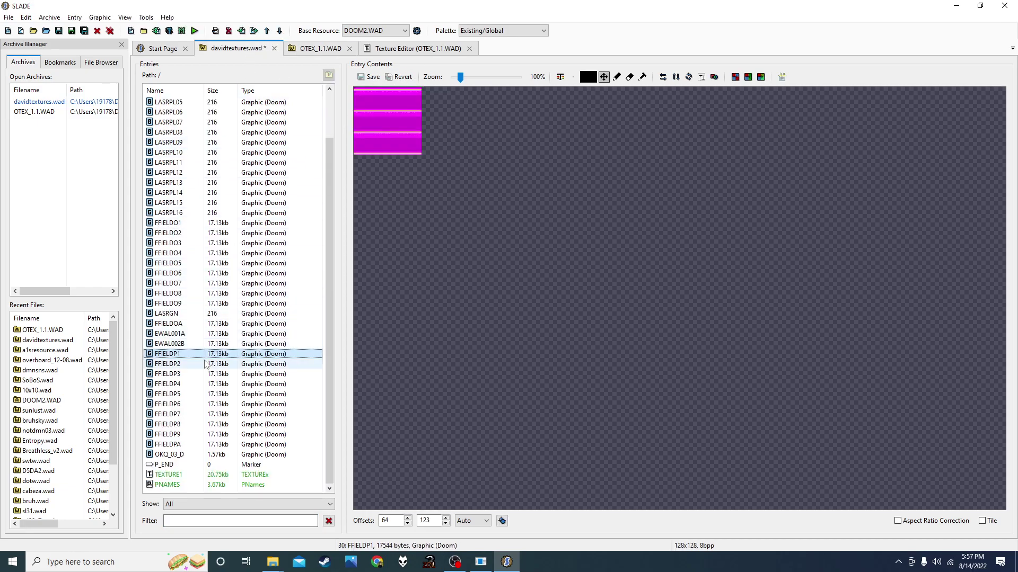
left_click(175, 446)
key("ctrl+v")
left_click(181, 454)
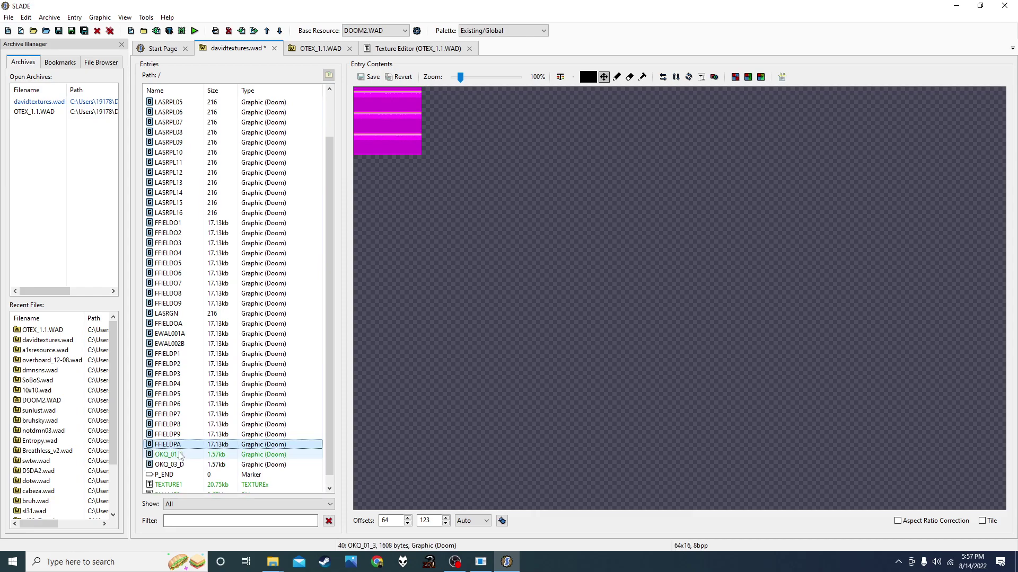
left_click(403, 50)
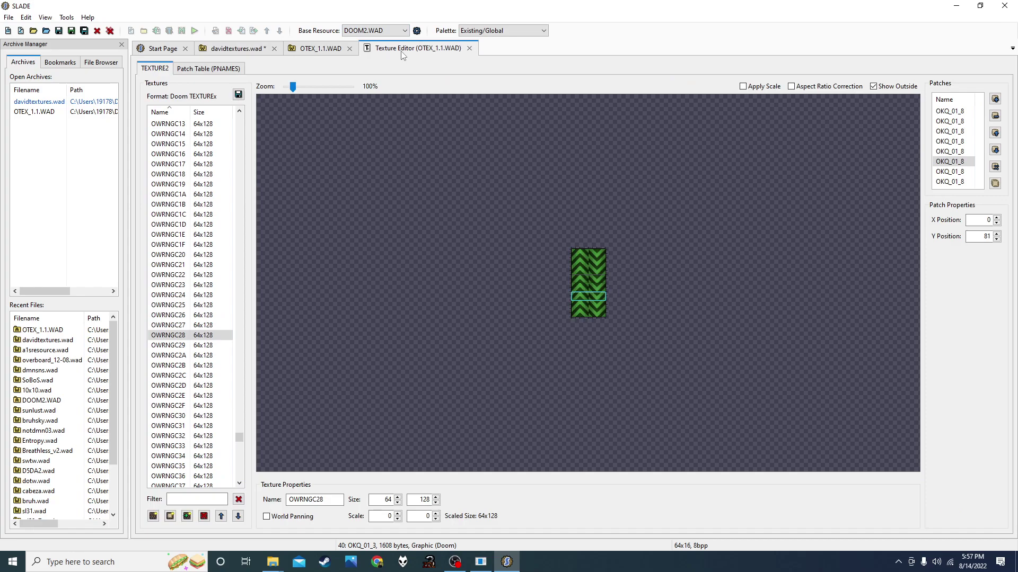
Step: Inspect OWRNGC23's first OKQ_01_3 patch in the OTEX editor, then open davidtextures.wad's TEXTURE1
left_click(238, 49)
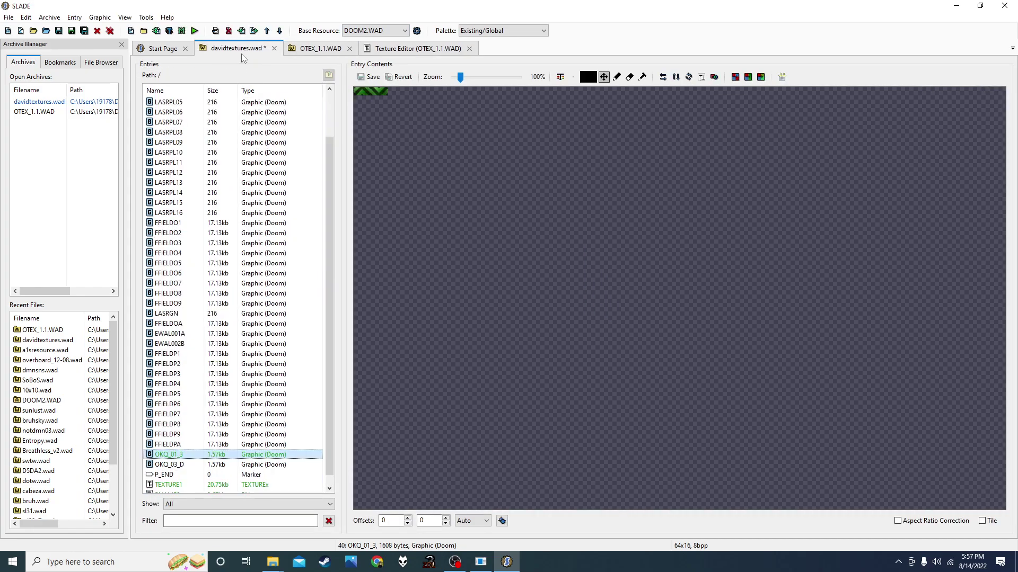
left_click(380, 50)
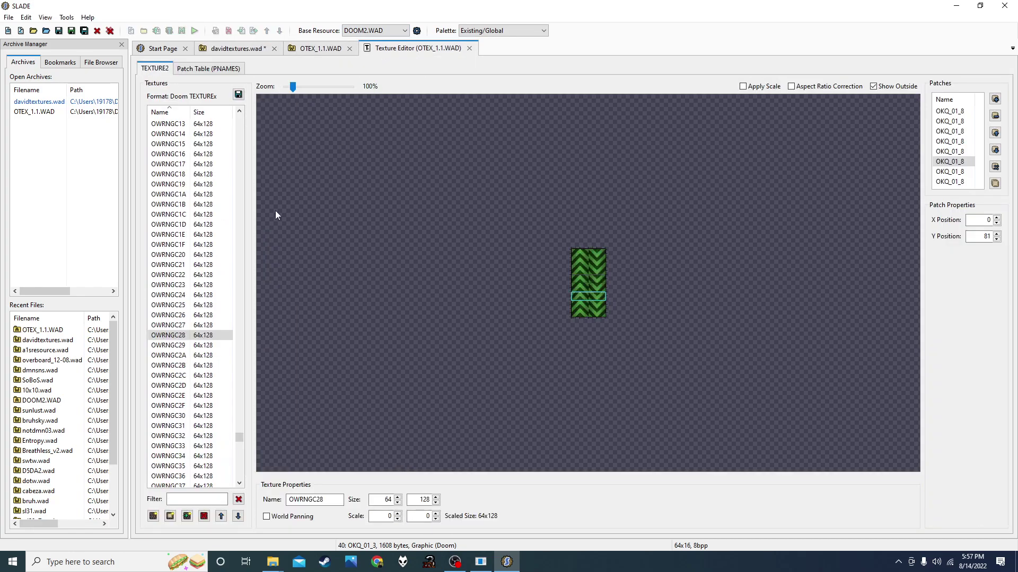
left_click(193, 325)
left_click(193, 315)
left_click(193, 304)
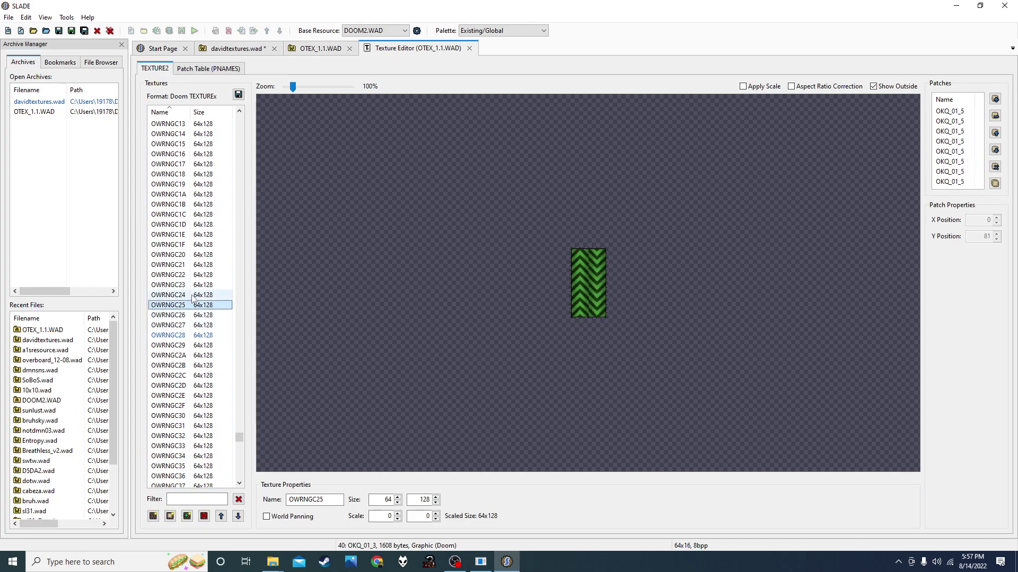
left_click(193, 295)
left_click(194, 285)
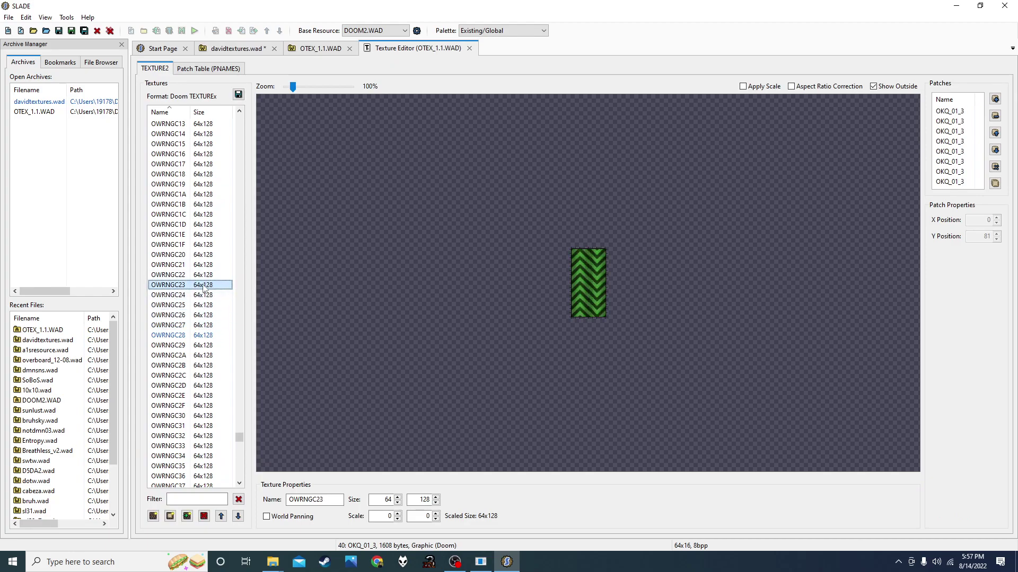
left_click(950, 111)
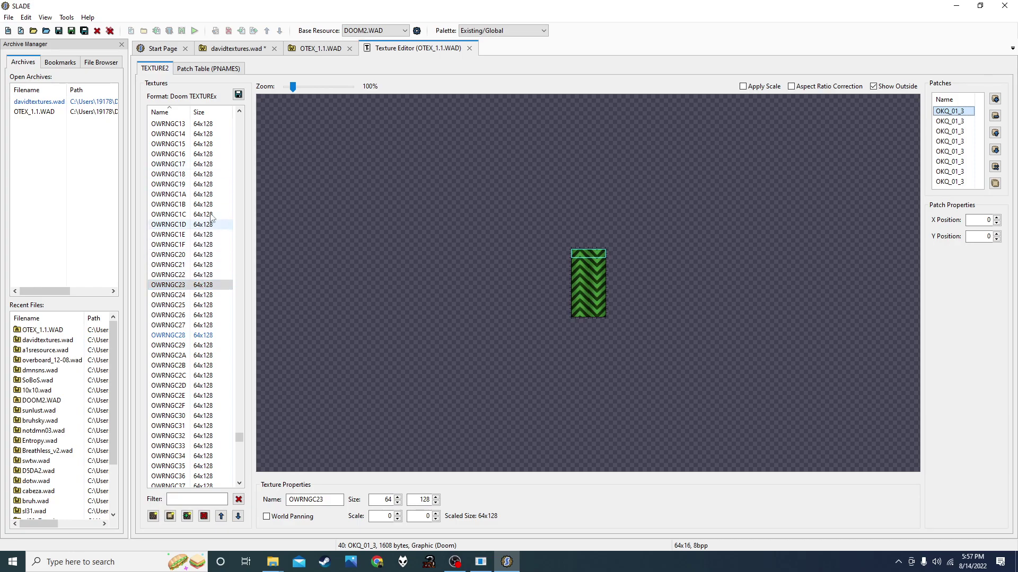
left_click(234, 49)
double_click(169, 485)
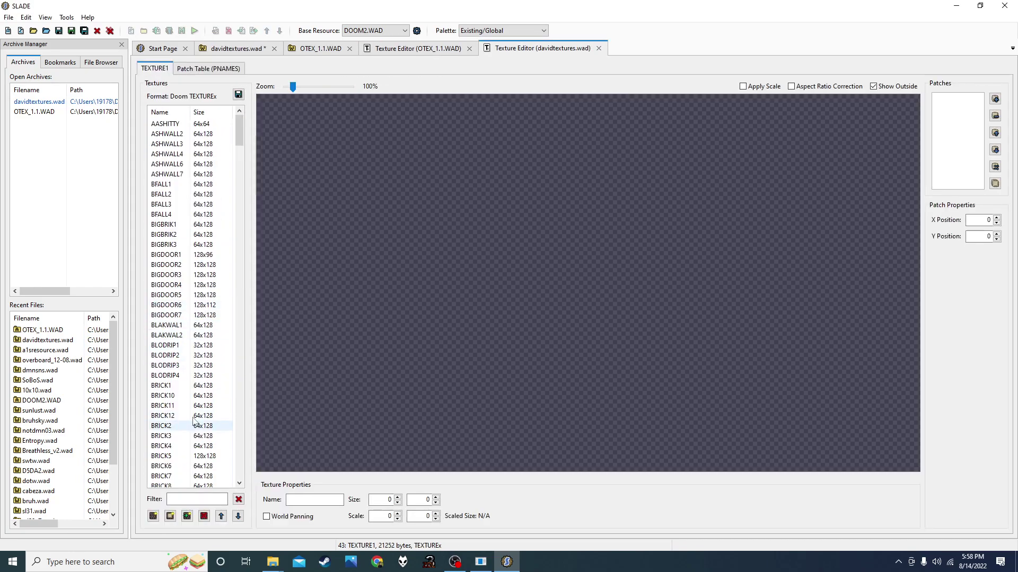
Step: Scroll to the end of davidtextures.wad's texture list and select ZZZFACE9
left_click_drag(237, 144, 240, 469)
left_click(183, 476)
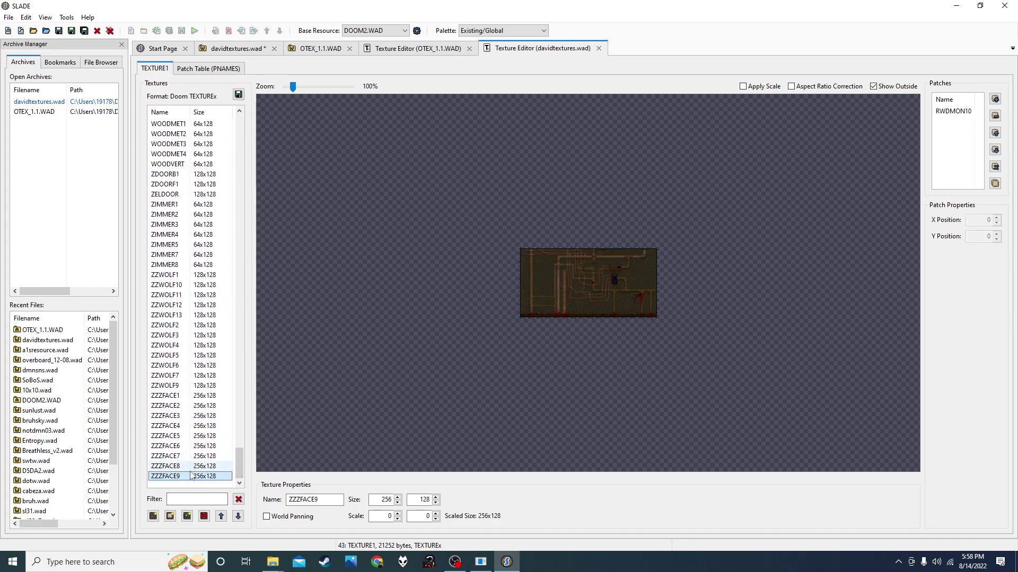
left_click(186, 466)
left_click(187, 477)
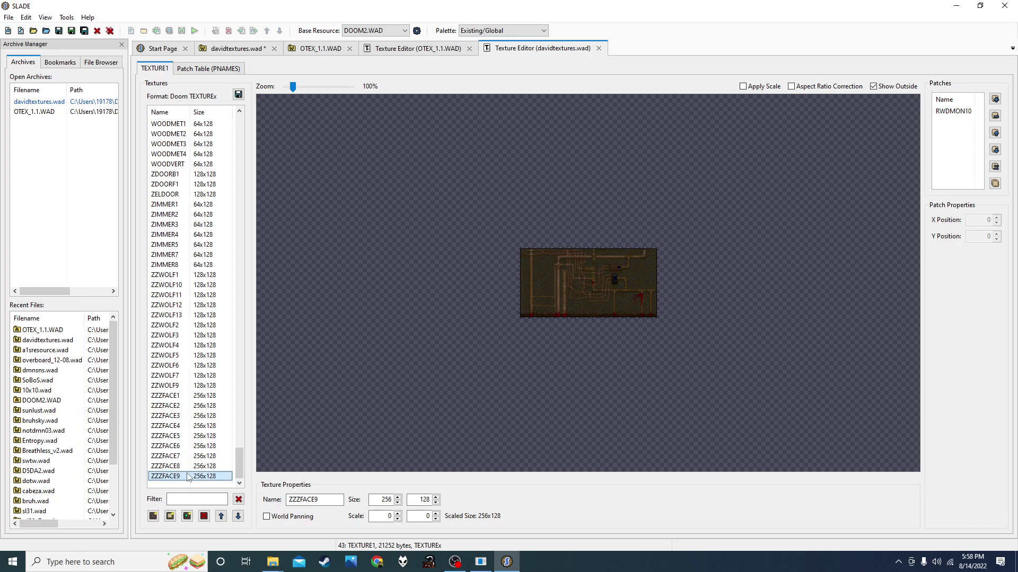
Step: Copy OWRNGC23 from the OTEX_1.1.WAD editor and paste it after ZZZFACE9
left_click(403, 49)
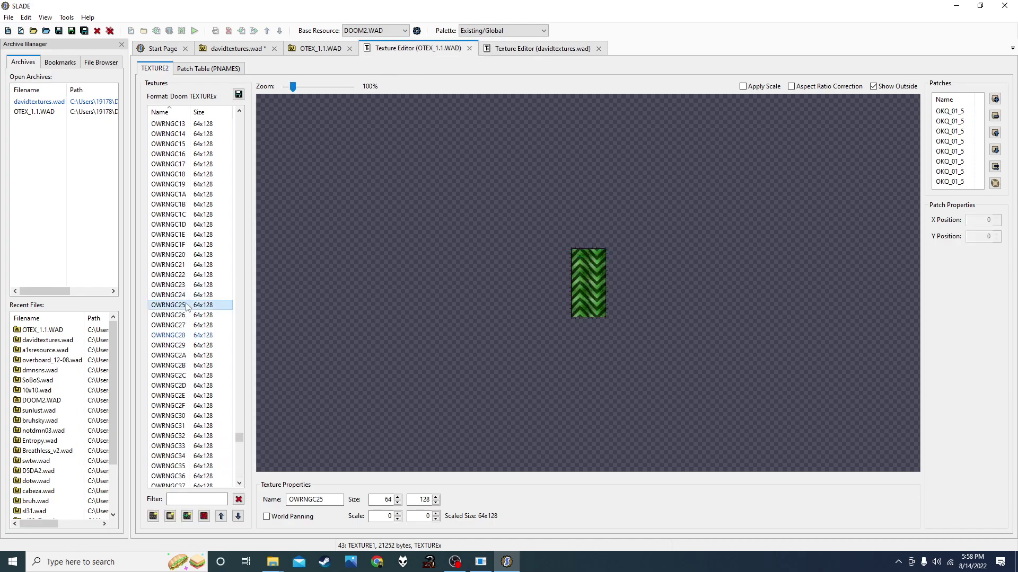
left_click(187, 285)
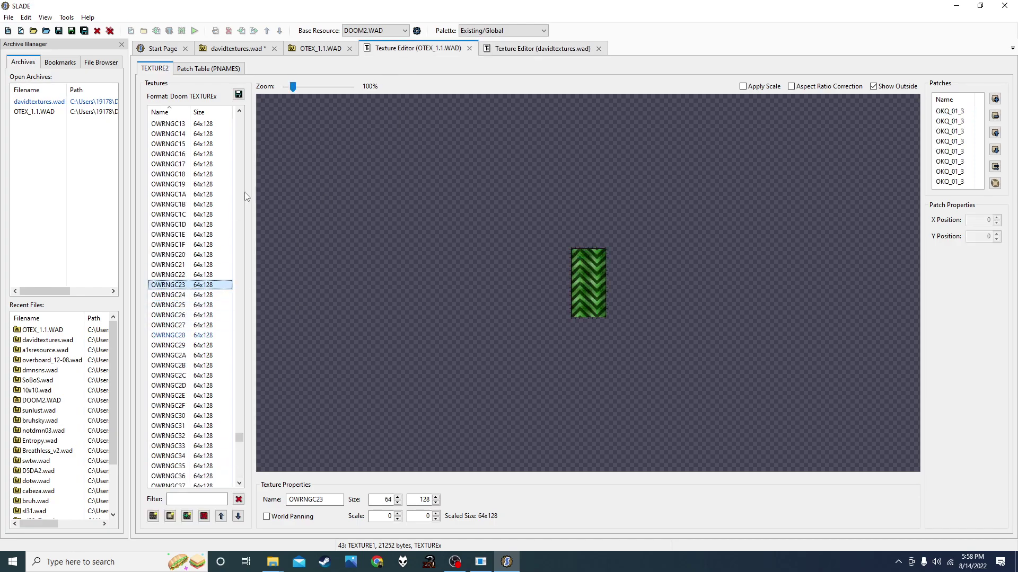
left_click(503, 50)
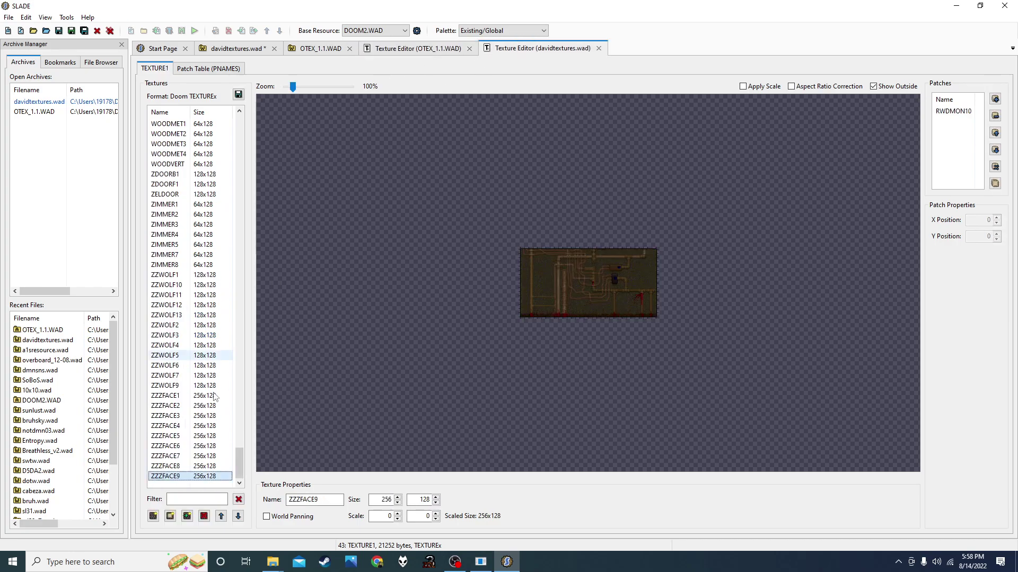
left_click(197, 477)
key("ctrl+v")
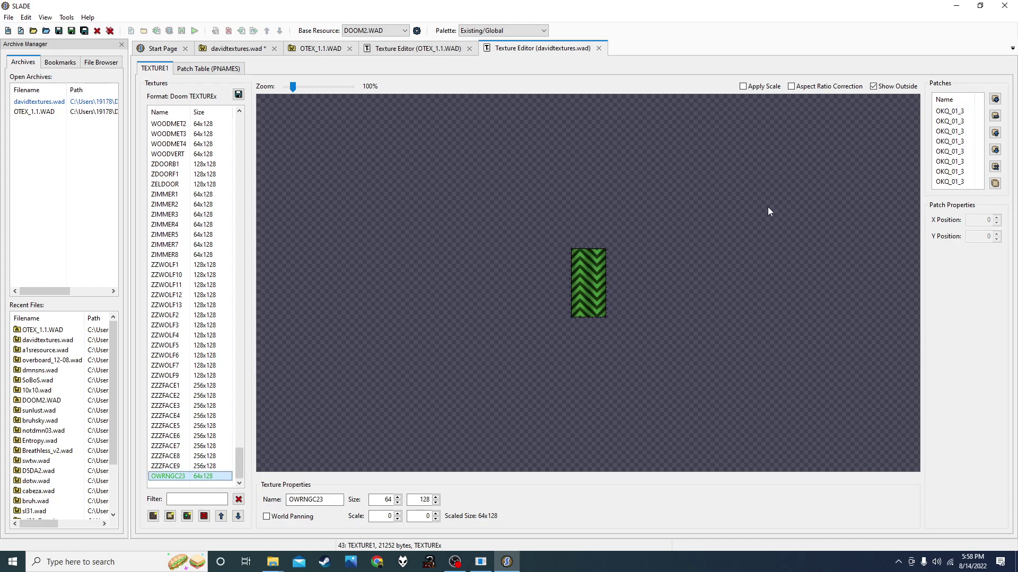
Step: Step through the pasted OWRNGC23's OKQ_01_3 patches to check their positions
left_click(949, 111)
left_click(948, 121)
left_click(948, 130)
key("Down")
key("Down")
key("Down")
key("Down")
key("Down")
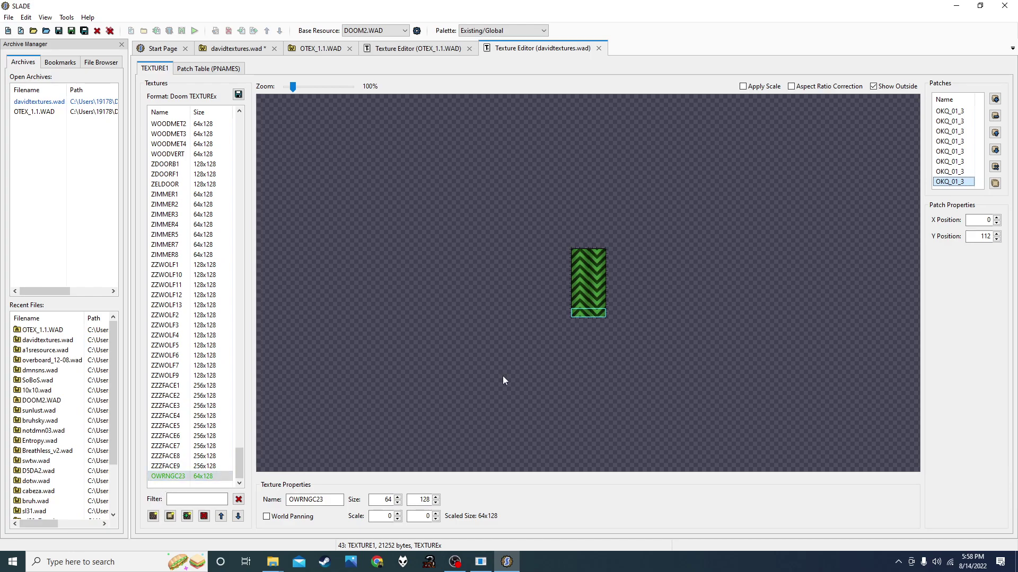
left_click(948, 112)
left_click_drag(952, 125, 941, 186)
Step: Select the FFIELDO1 through FFIELDO9 graphics in davidtextures.wad's entry list
left_click(244, 48)
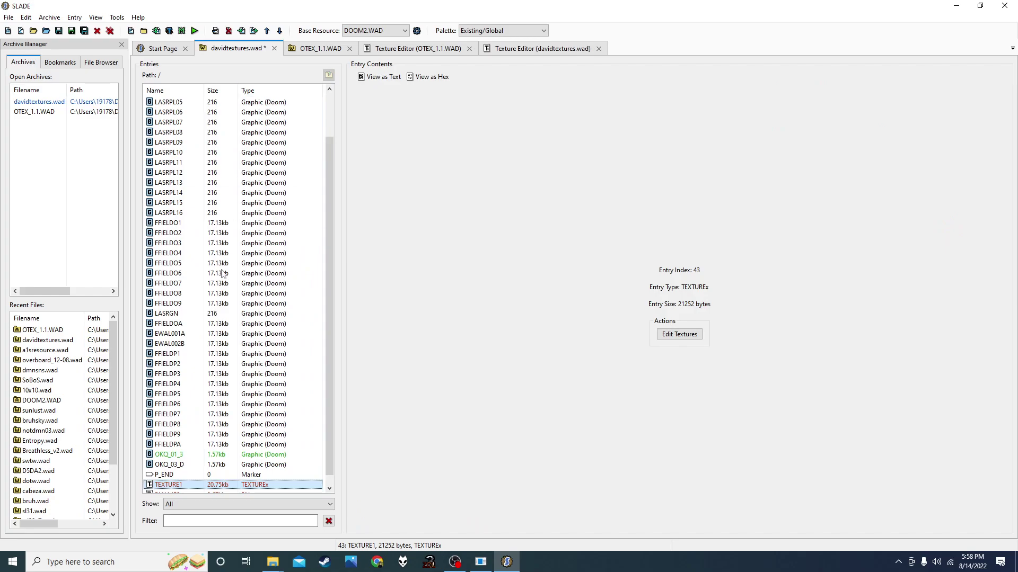
left_click(183, 293)
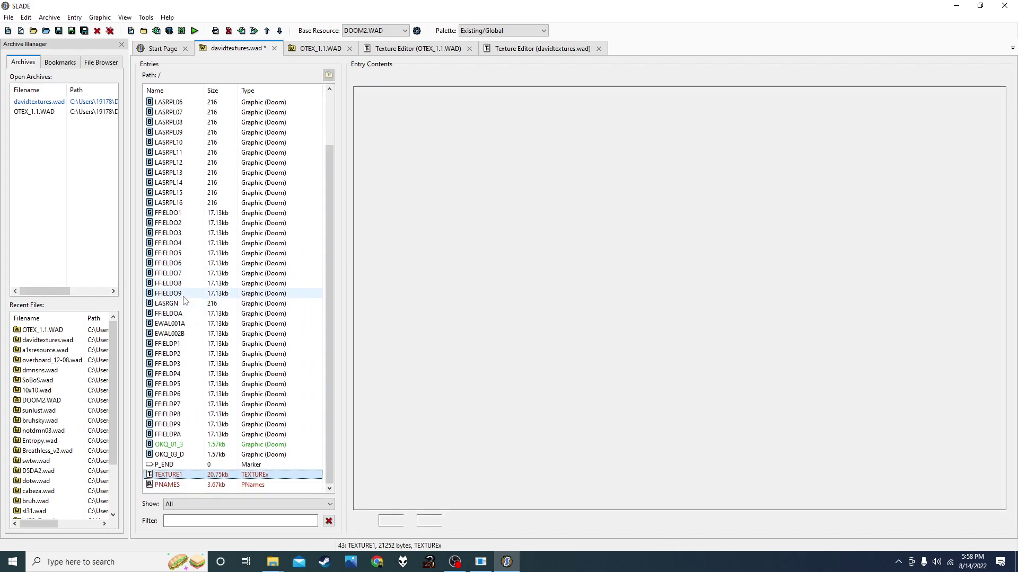
scroll(182, 246, "up", 1)
left_click(182, 245)
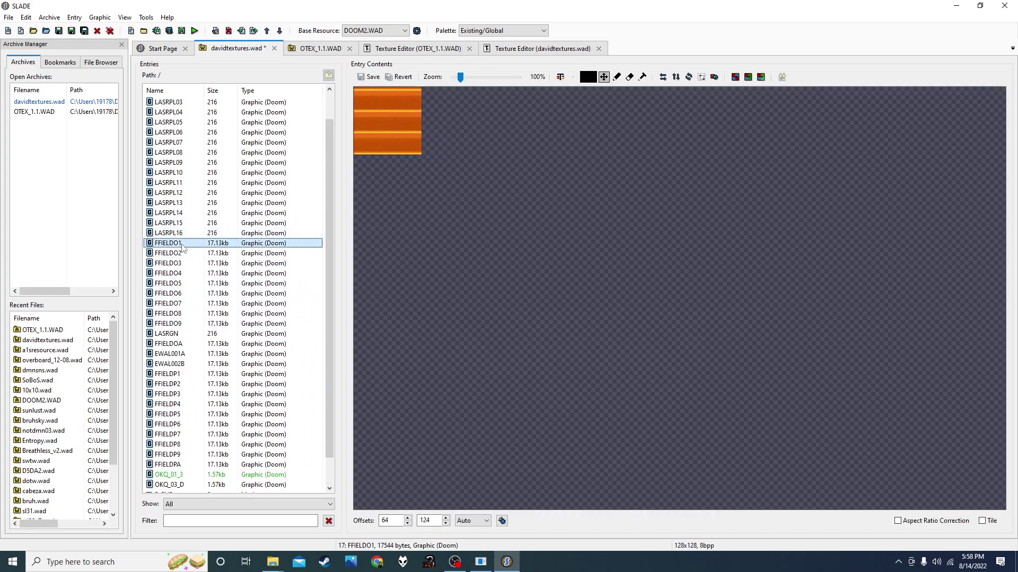
mouse_move(183, 251)
left_mouse_down()
mouse_move(184, 324)
mouse_move(180, 252)
left_mouse_up()
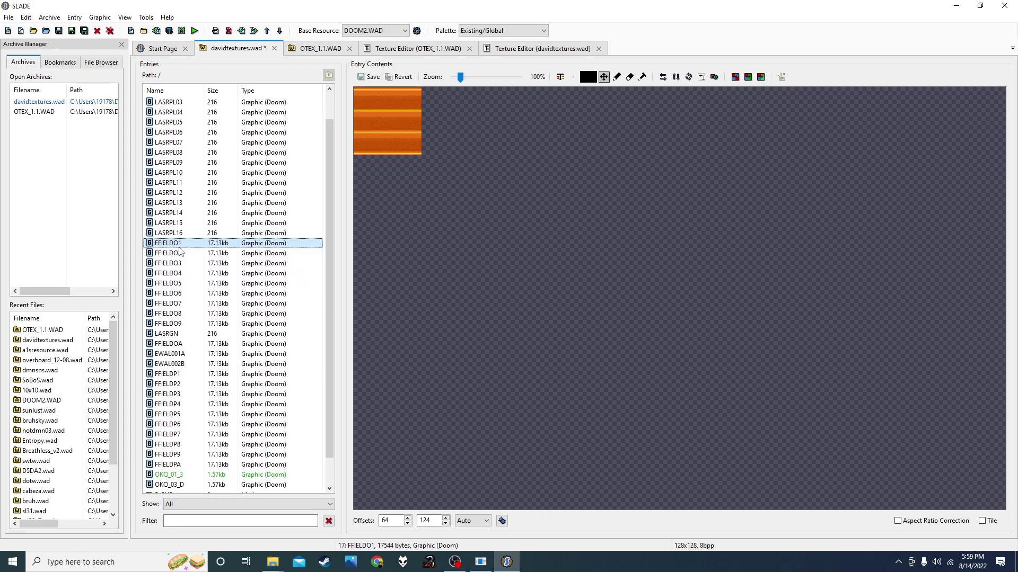
left_click(176, 325, "shift")
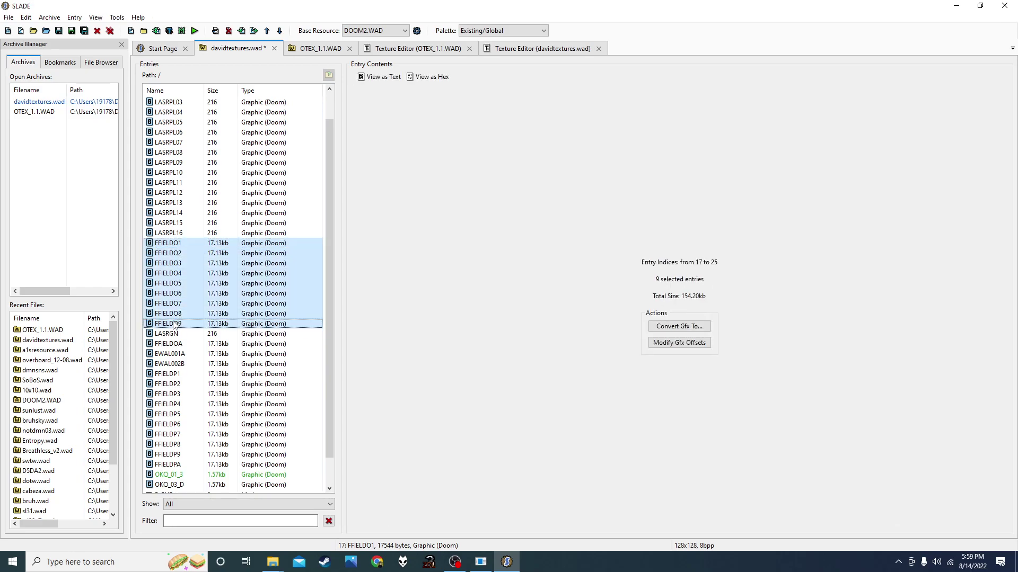
Step: Try adding the FFIELDO graphics as textures, then close the davidtextures texture editor, saving changes
right_click(175, 326)
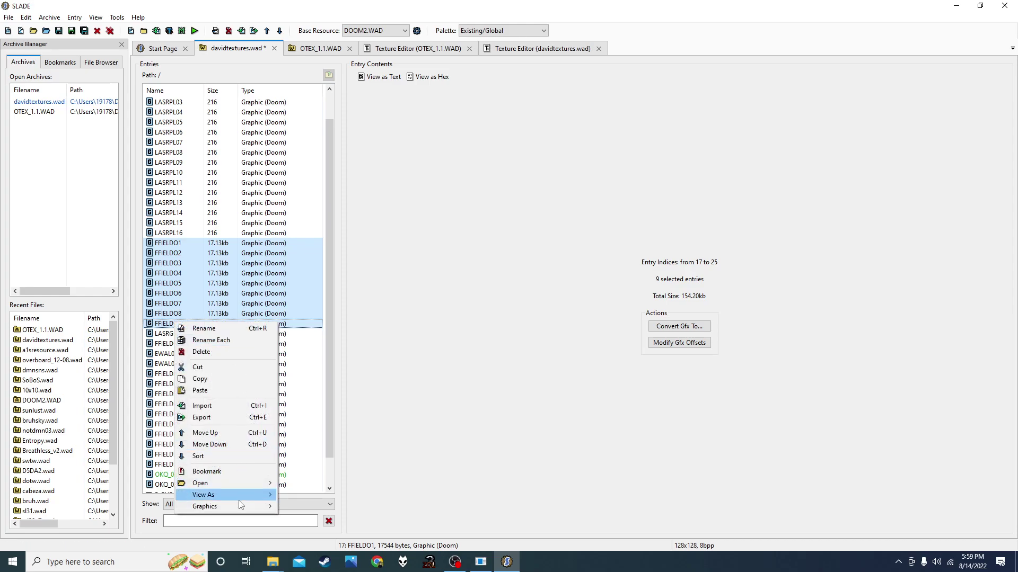
mouse_move(245, 506)
left_click(305, 495)
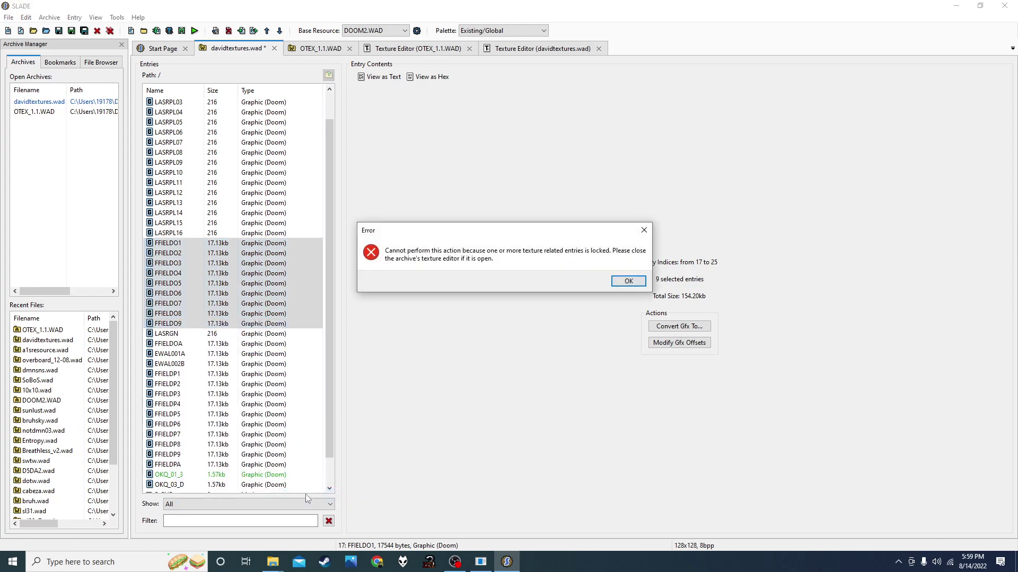
left_click(621, 282)
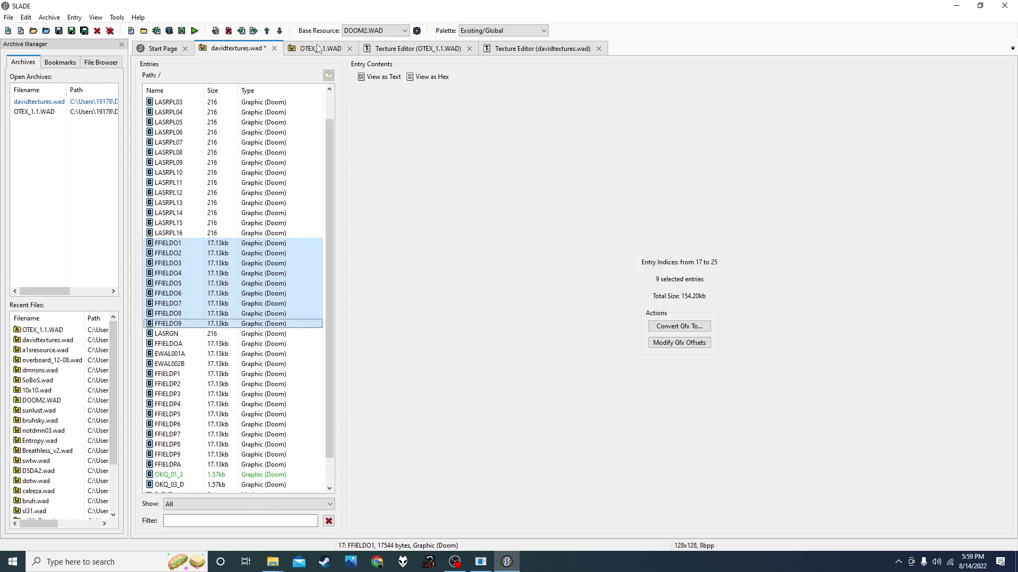
left_click(598, 49)
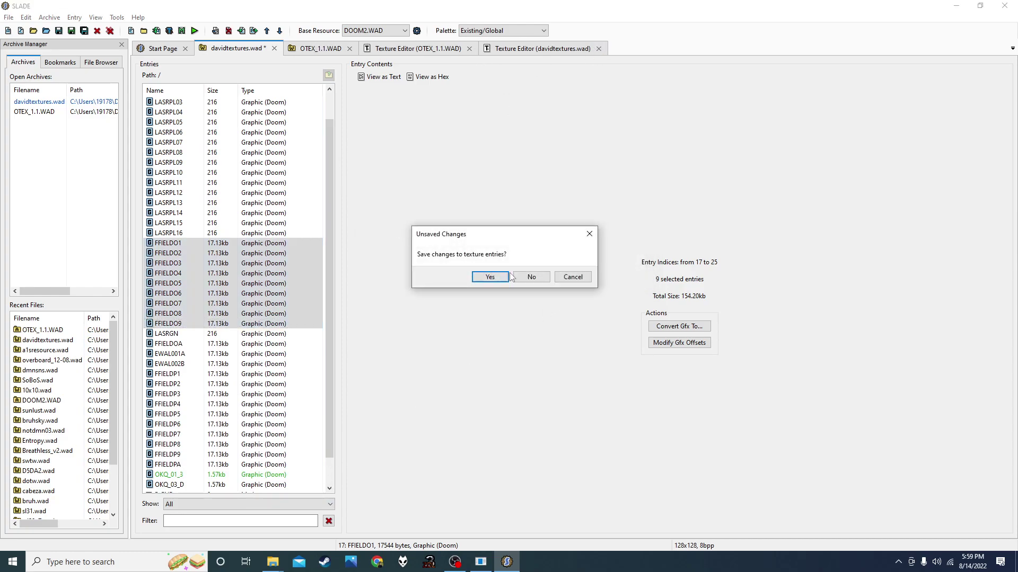
left_click(490, 277)
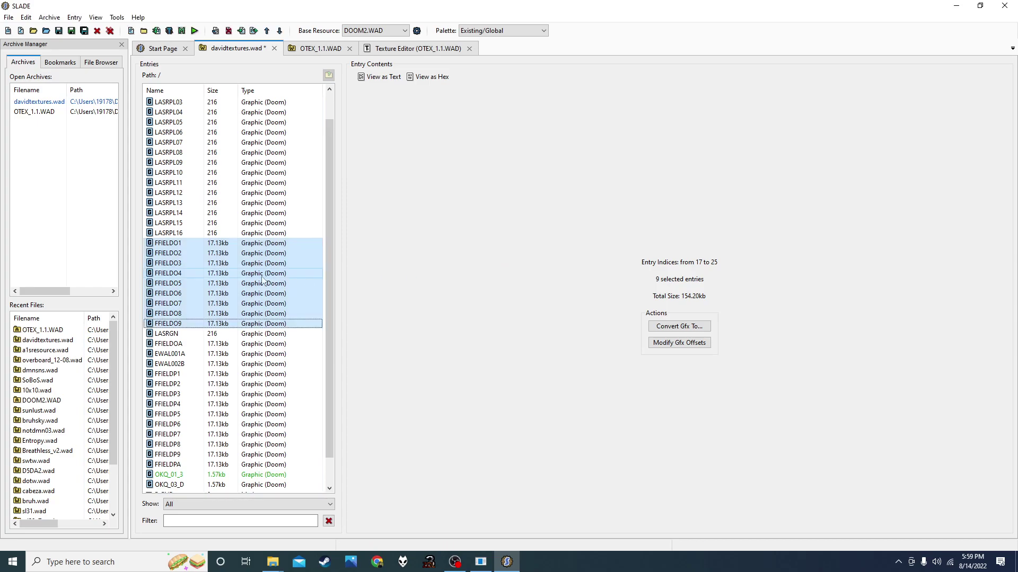
Step: Add FFIELDO1–FFIELDO9 to the patch table and select the TEXTURE1 entry
right_click(240, 323)
mouse_move(327, 509)
left_click(360, 481)
left_click(265, 374)
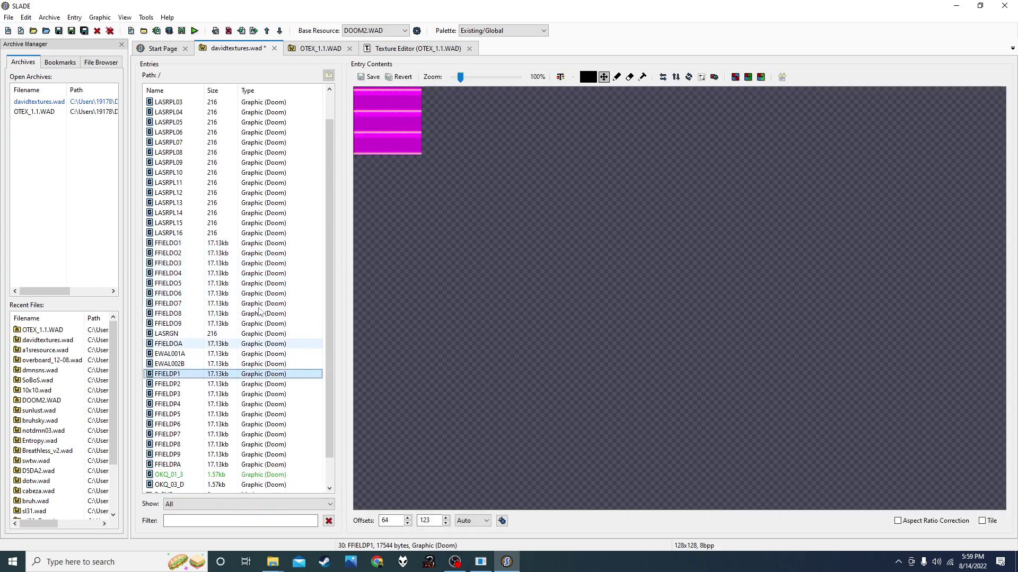
scroll(234, 440, "down", 1)
left_click(219, 475)
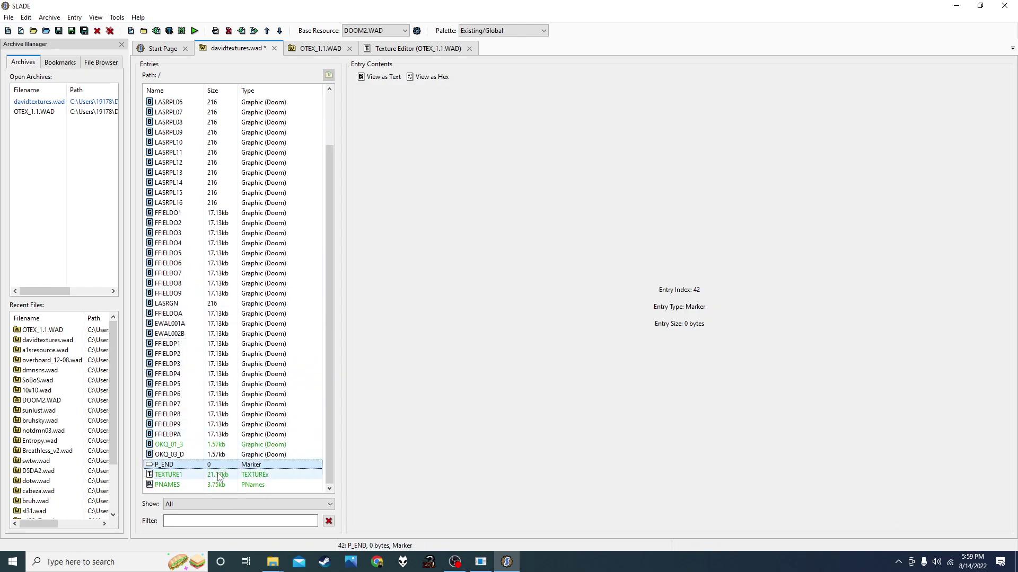
Step: Open TEXTURE1, filter by 'ff' and step through the FFIELDO1–FFIELDO9 textures
double_click(219, 475)
left_click(211, 498)
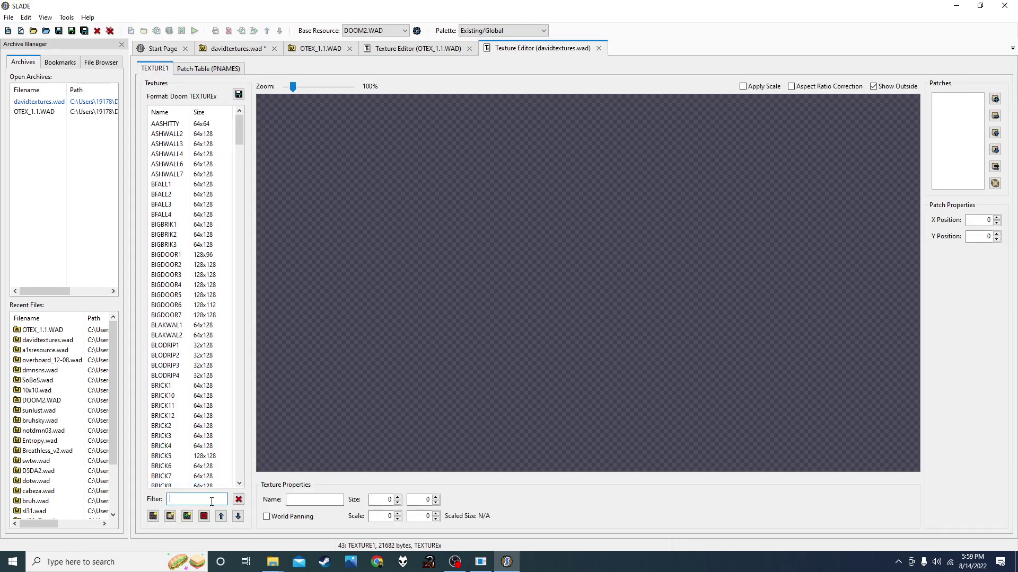
type("ff")
left_click(183, 186)
key("Up")
key("Up")
key("Up")
key("Up")
key("Up")
key("Up")
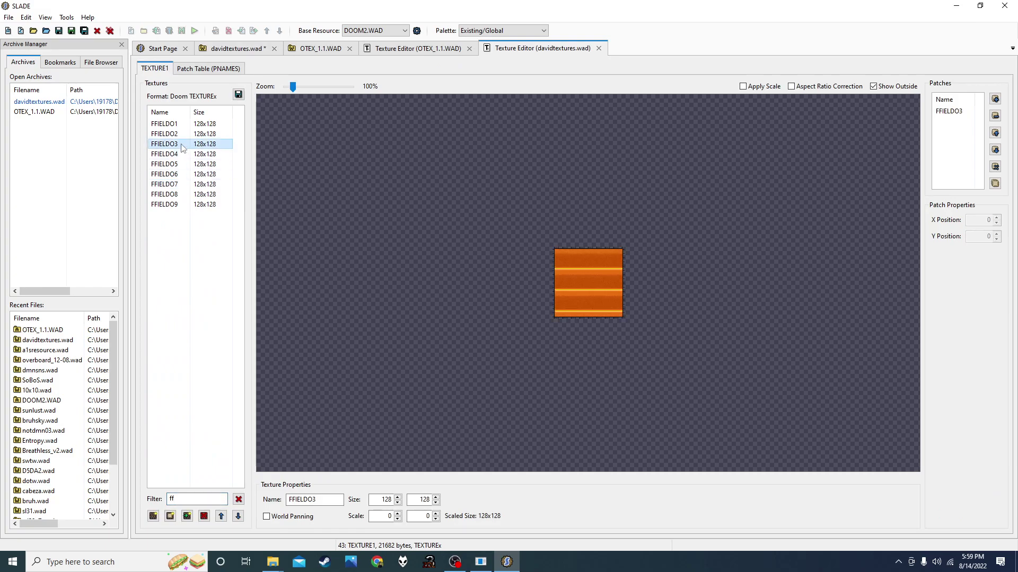
key("Down")
key("Down")
key("Down")
key("Down")
key("Down")
key("Down")
key("Down")
key("Down")
key("Up")
key("Up")
key("Up")
key("Up")
key("Up")
key("Up")
key("Up")
key("Up")
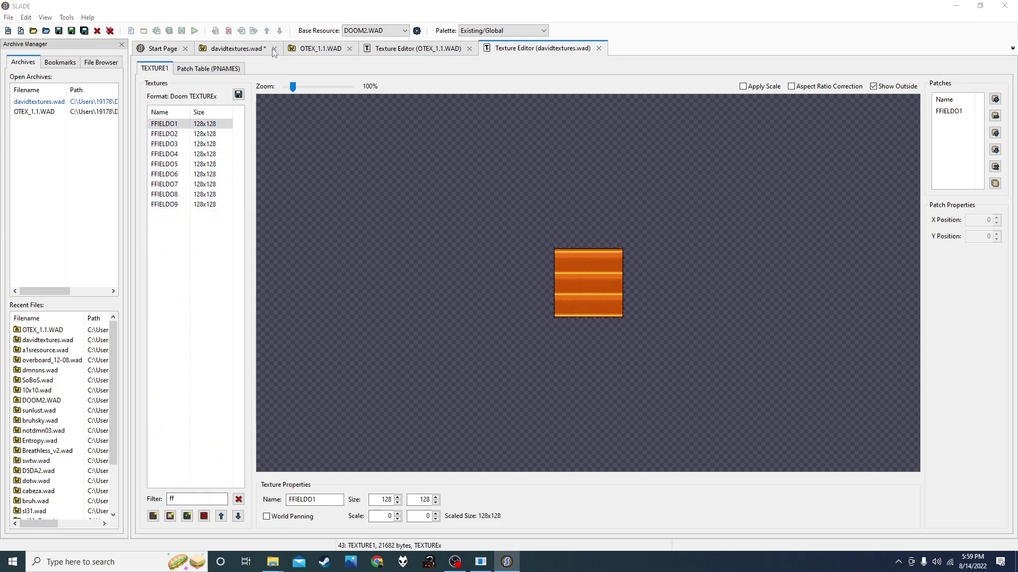
Step: Return to davidtextures.wad's entry list without closing it and select P_END
left_click(274, 49)
left_click(563, 276)
left_click(223, 49)
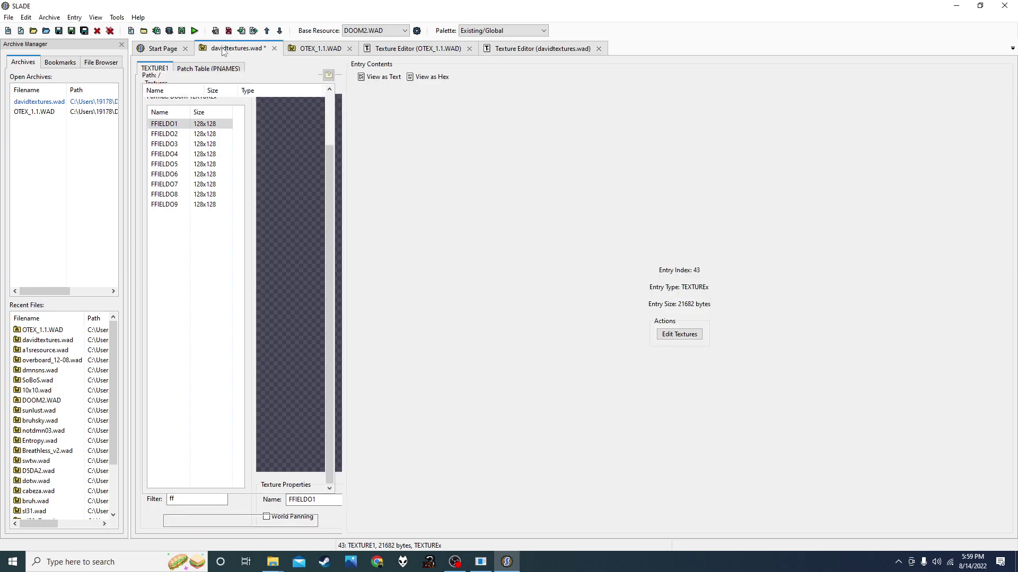
key("Up")
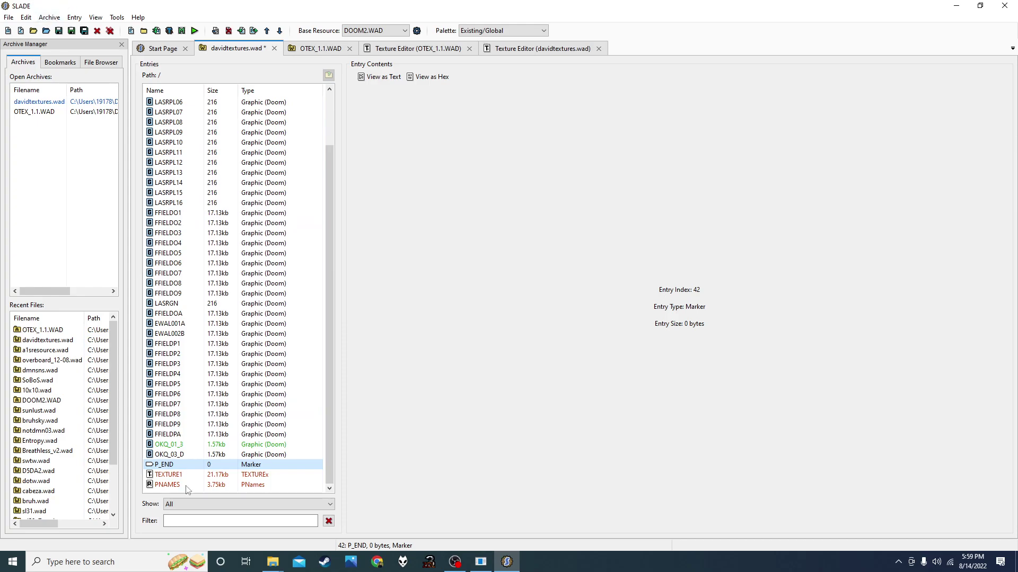
Step: Create a new ANIMATED entry through Archive > New
left_click(50, 17)
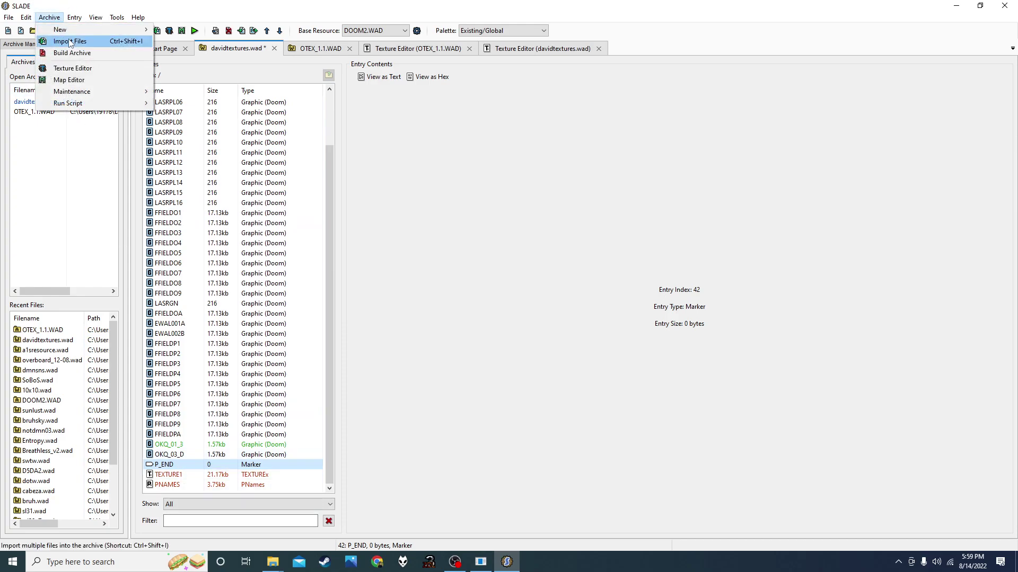
mouse_move(141, 32)
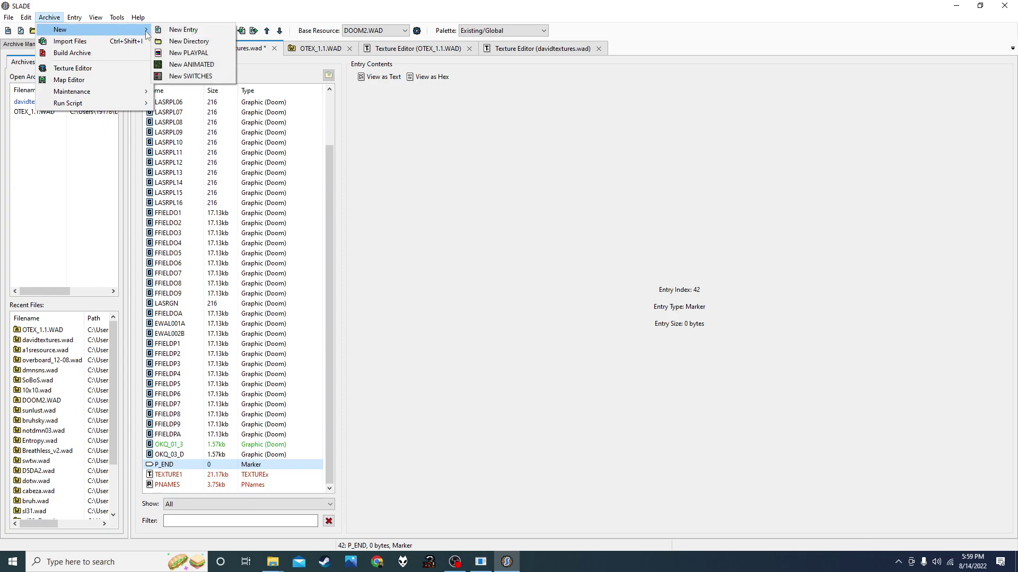
left_click(191, 64)
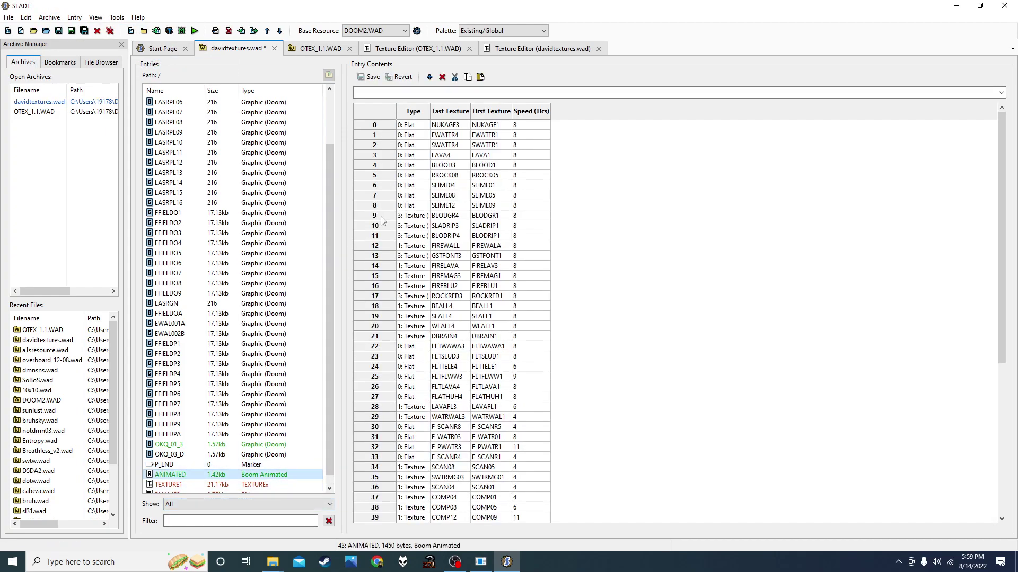
scroll(460, 352, "down", 5)
scroll(461, 352, "up", 5)
Step: Close the OTEX_1.1.WAD texture editor, discarding its unsaved changes
left_click(470, 49)
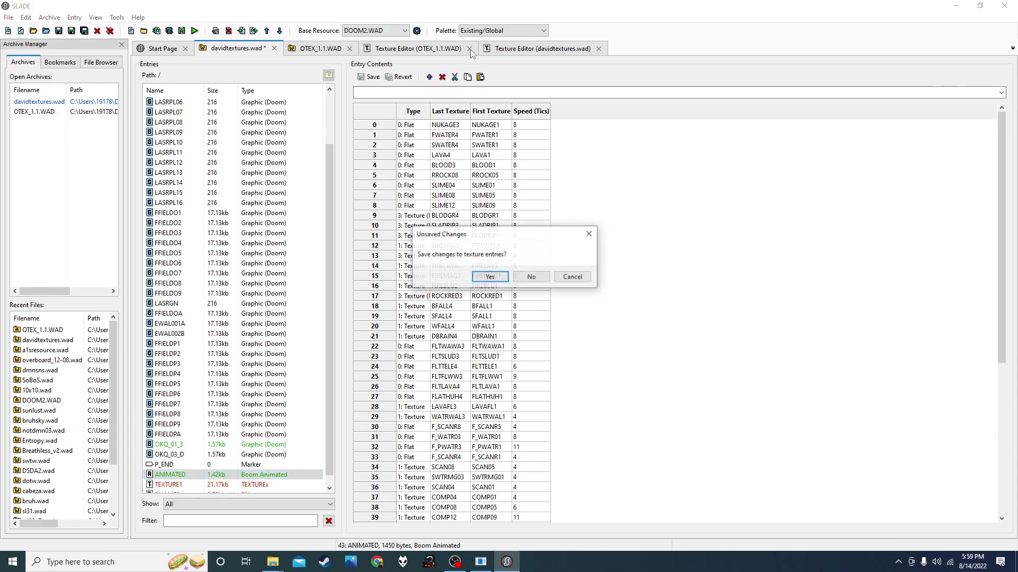
left_click(521, 279)
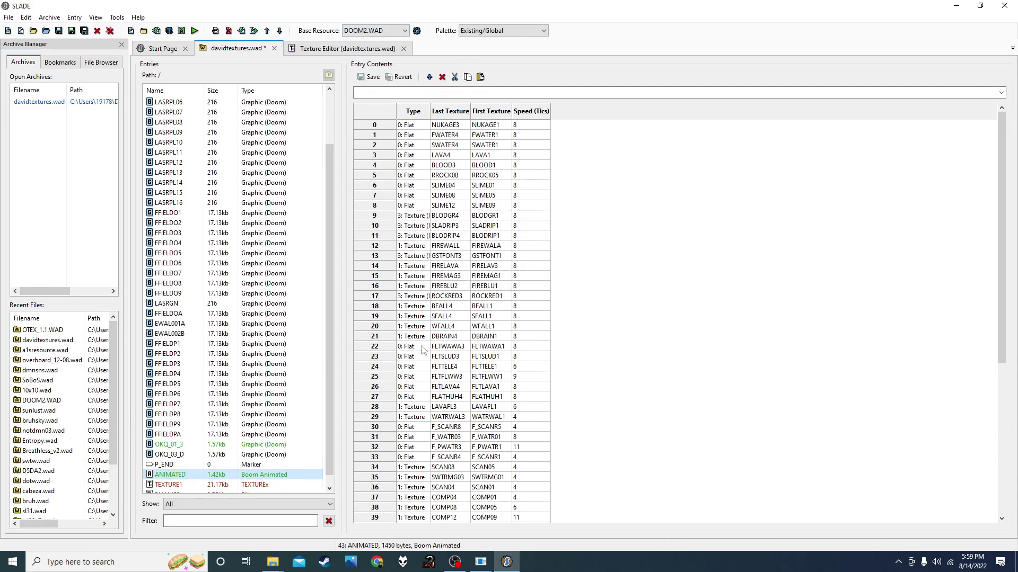
scroll(458, 392, "down", 8)
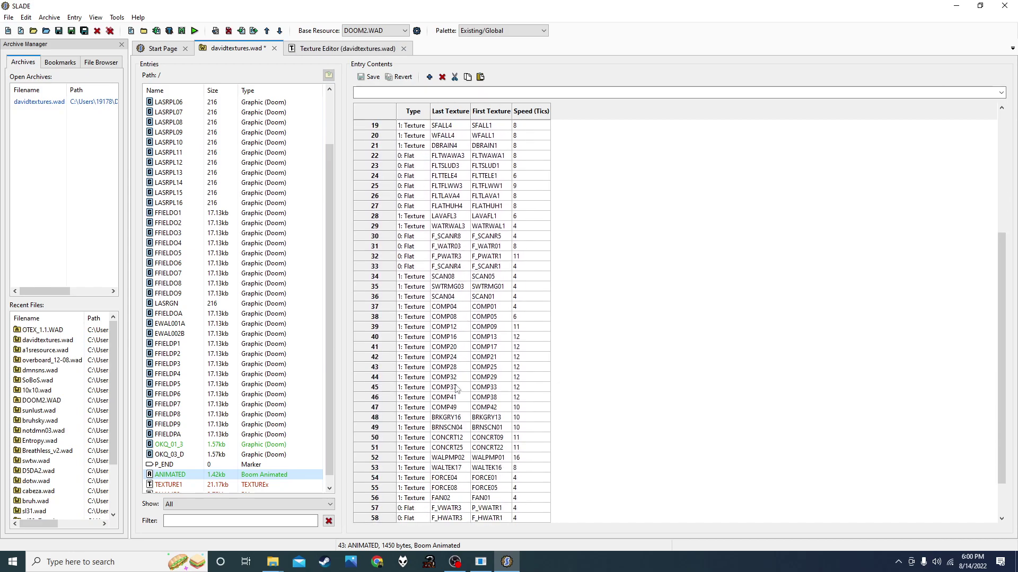
scroll(430, 229, "up", 8)
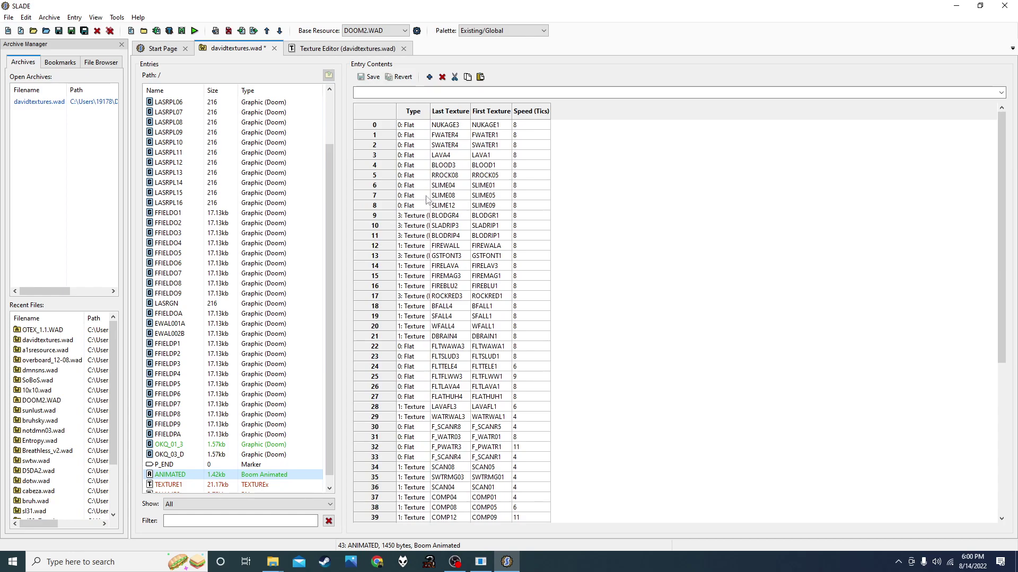
Step: Insert a new row at the top of the ANIMATED table with type 1: Texture
left_click(378, 126)
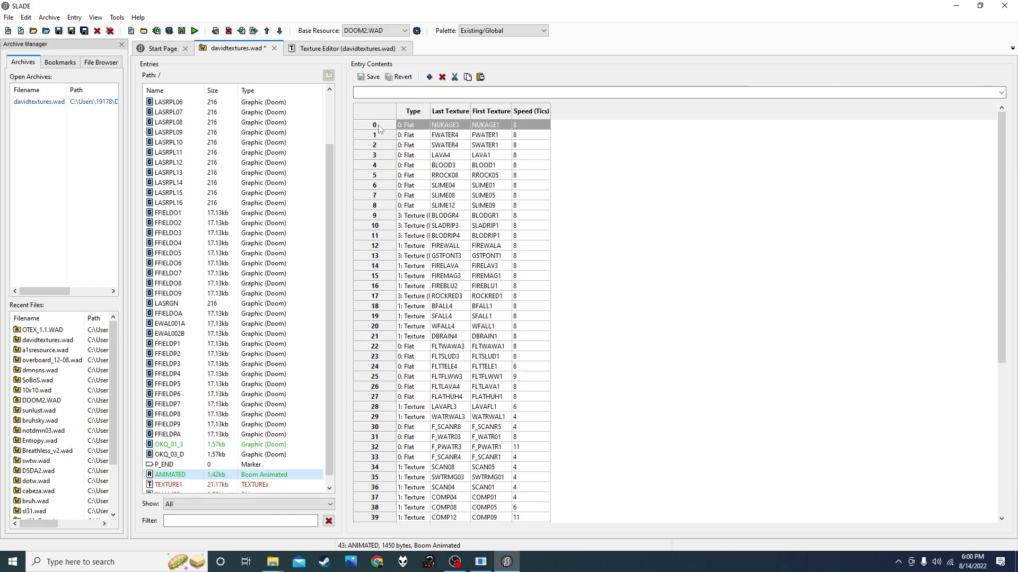
left_click(430, 77)
left_click(419, 127)
left_click(1001, 92)
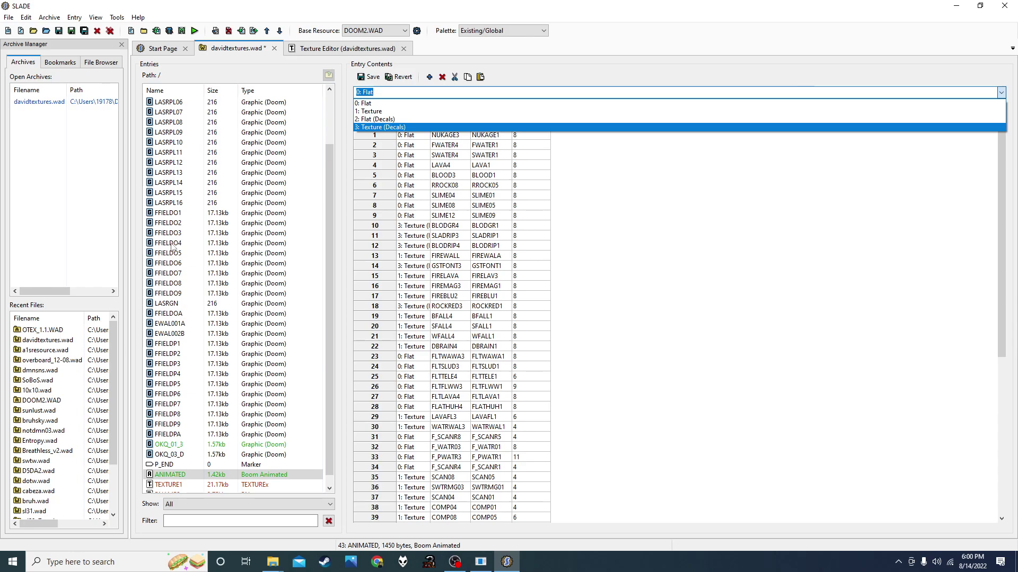
left_click(376, 112)
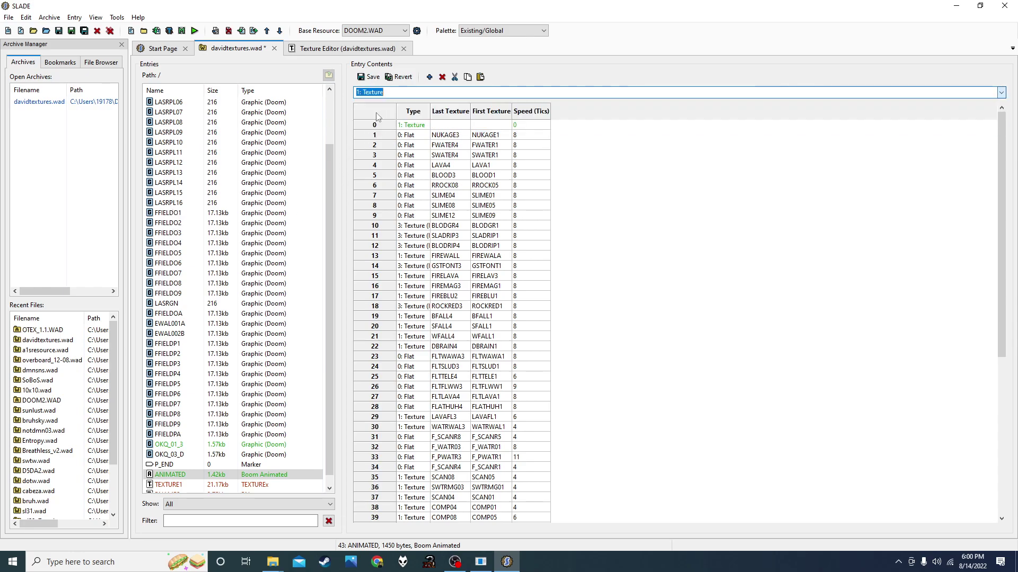
Step: Set the row's last texture to FFIELDO9 and first texture to FFIELDO1
left_click(449, 126)
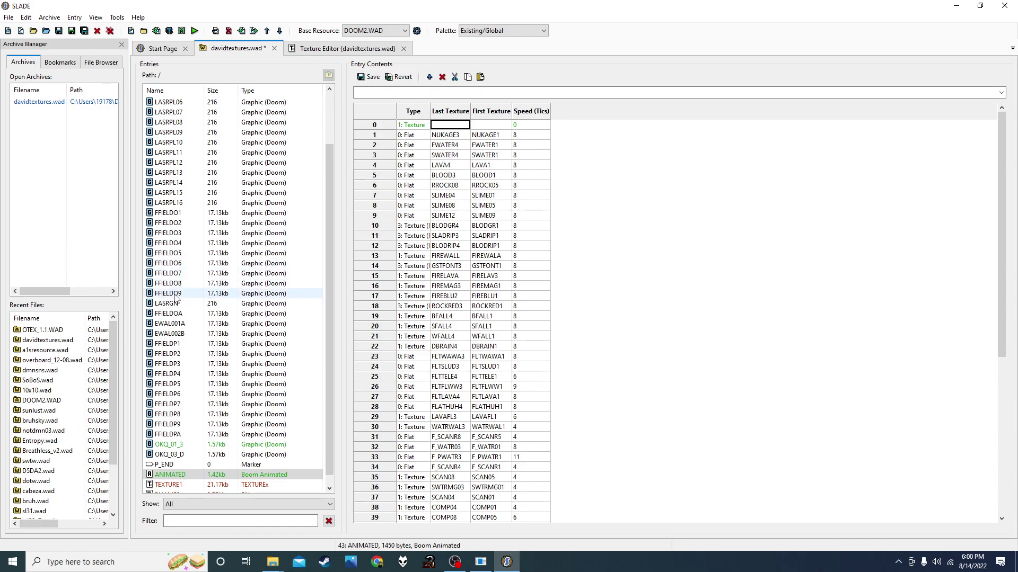
type("FFIELD")
type("O0")
left_click(491, 125)
type("FFIELDO1")
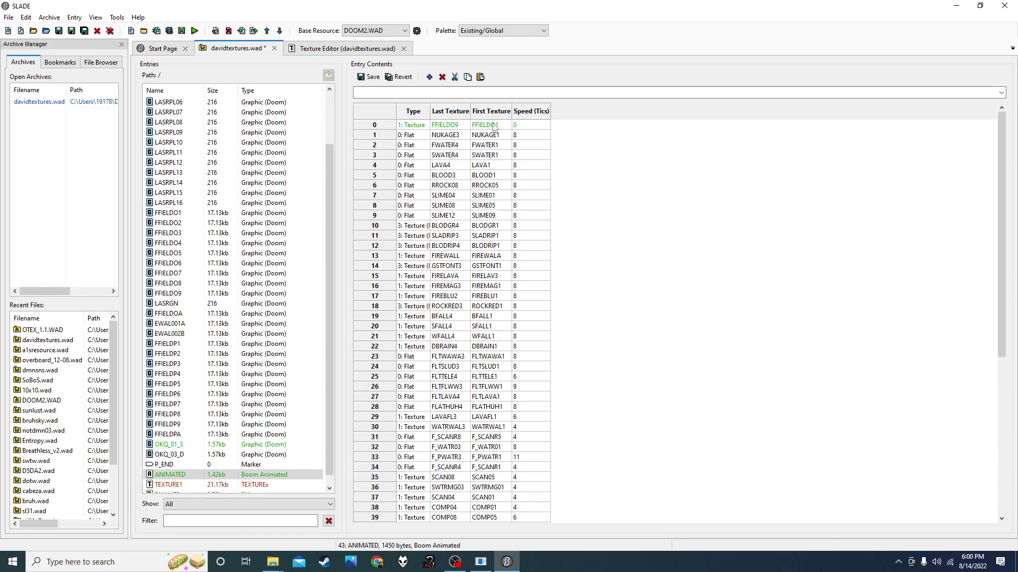
Step: Set the animation speed to 2 tics
left_click(528, 129)
type("2")
key("Return")
left_click(527, 128)
key("Return")
type("2")
left_click(365, 92)
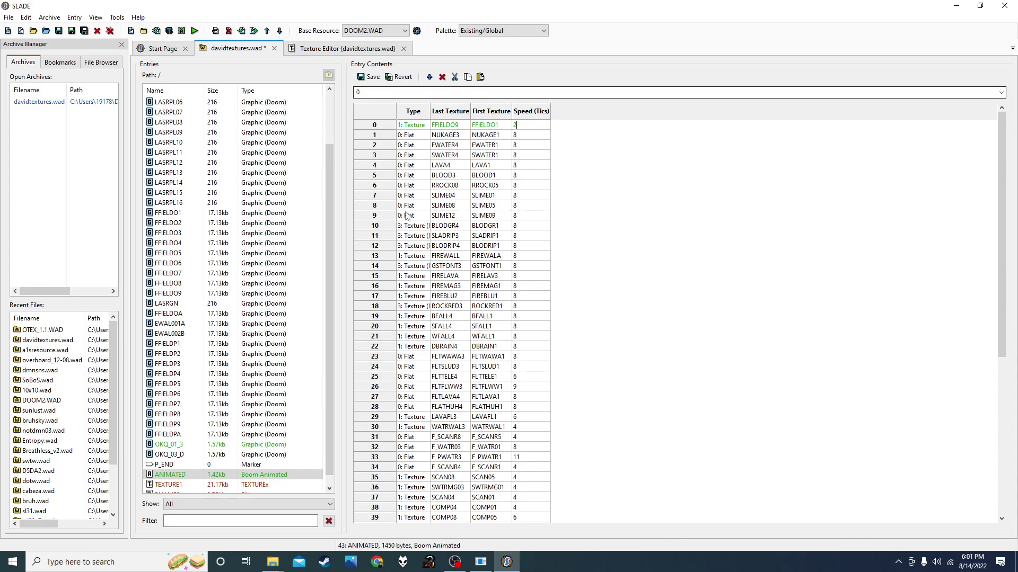
Step: Save the ANIMATED entry and preview the FFIELDP1 and FFIELDO1 graphics
scroll(254, 466, "down", 1)
left_click(257, 475)
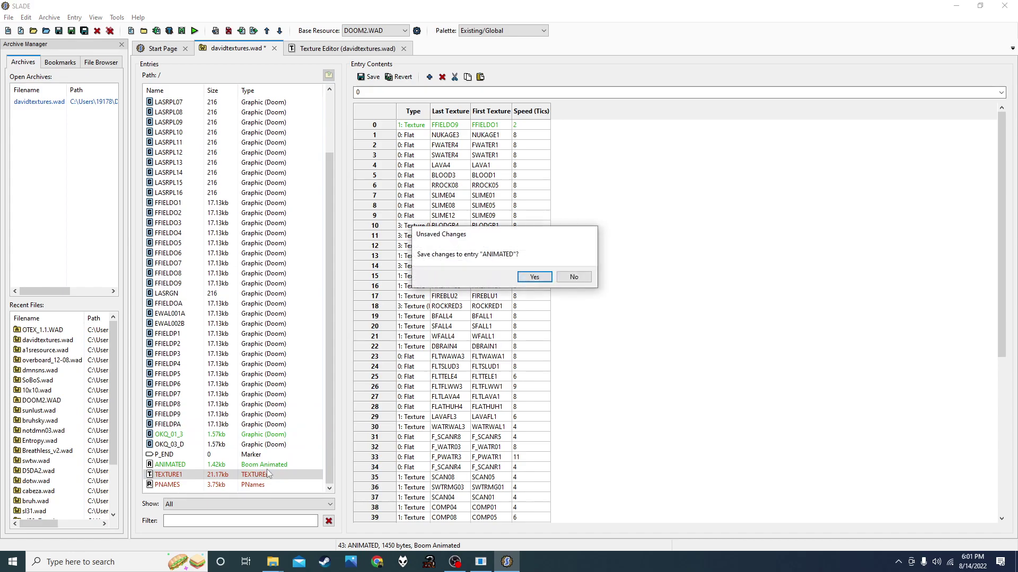
left_click(530, 279)
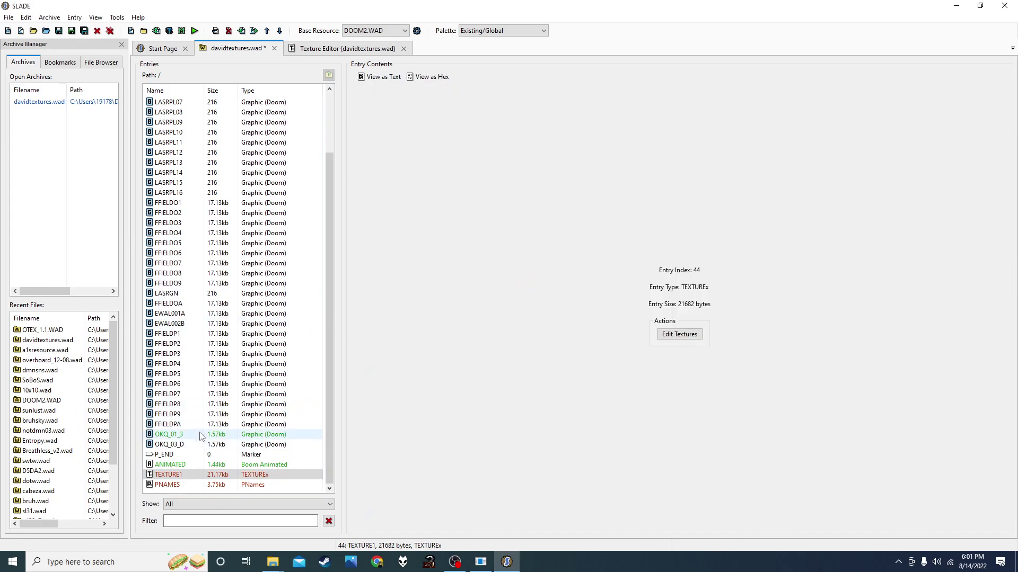
scroll(201, 424, "up", 1)
left_click(181, 364)
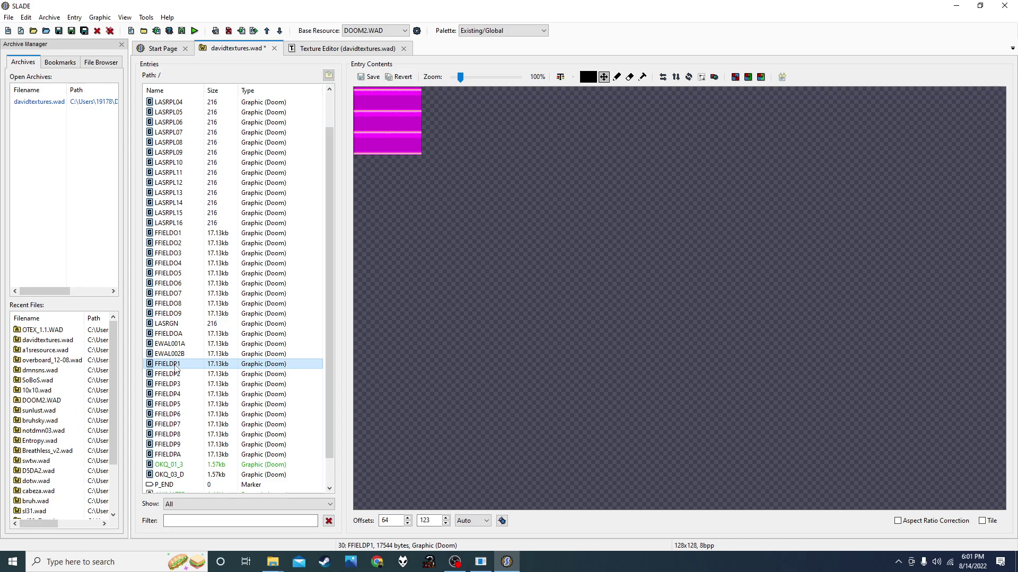
left_click(168, 233)
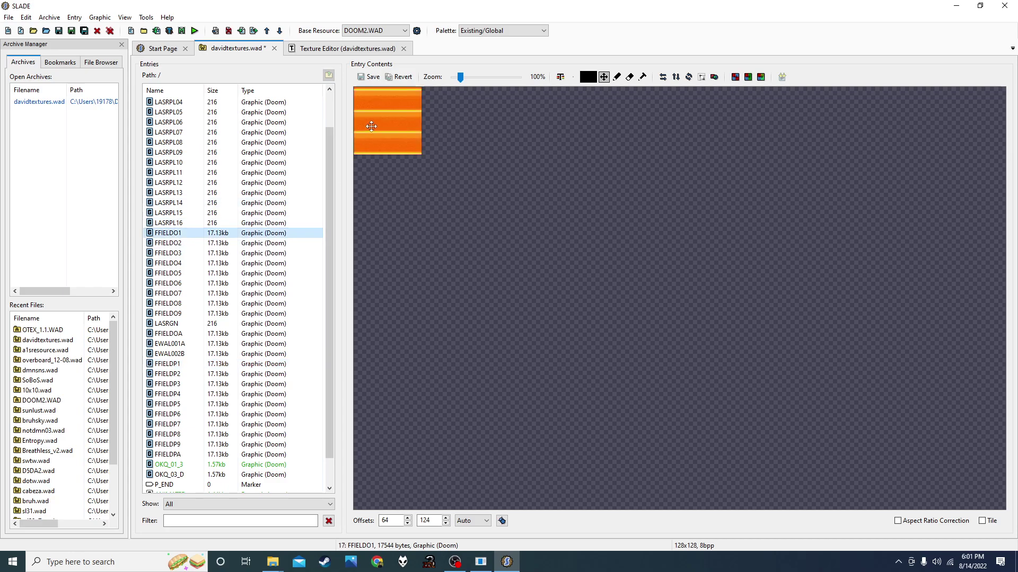